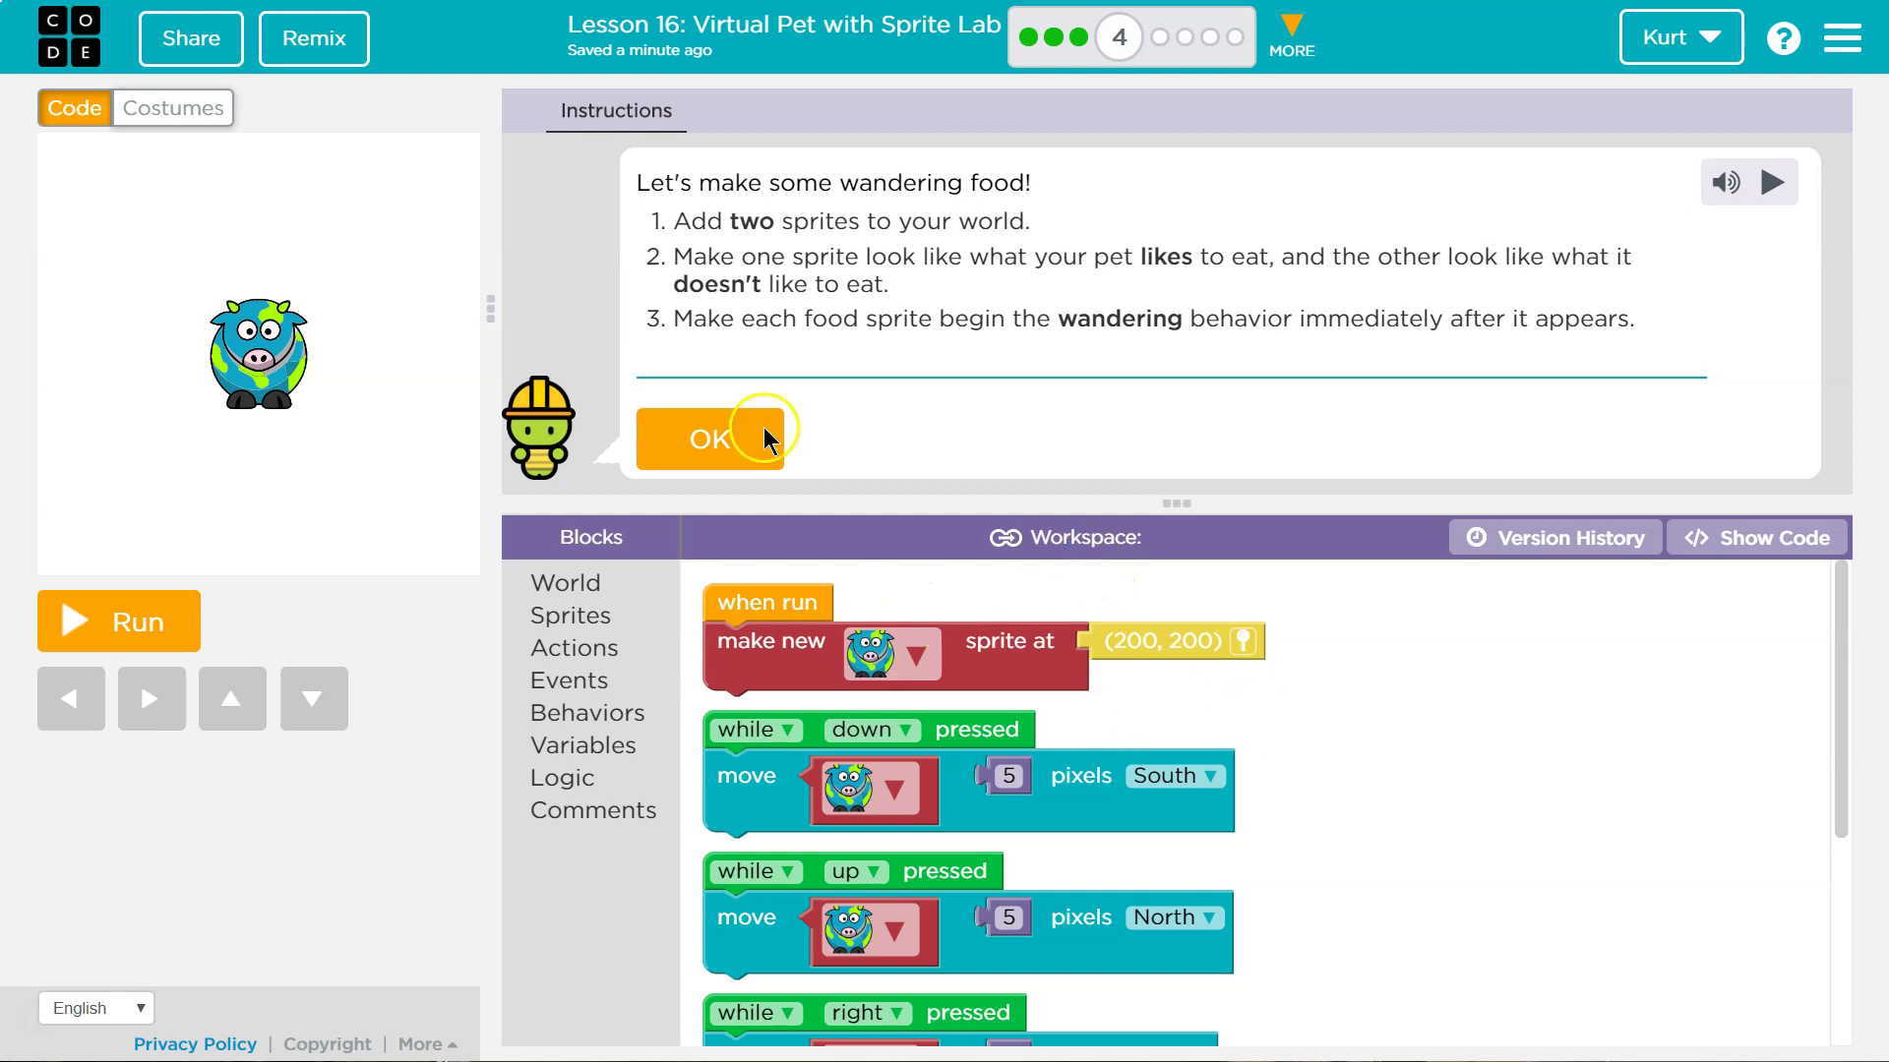
Switch to the Costumes view showing the cow and cat pet images
click(189, 109)
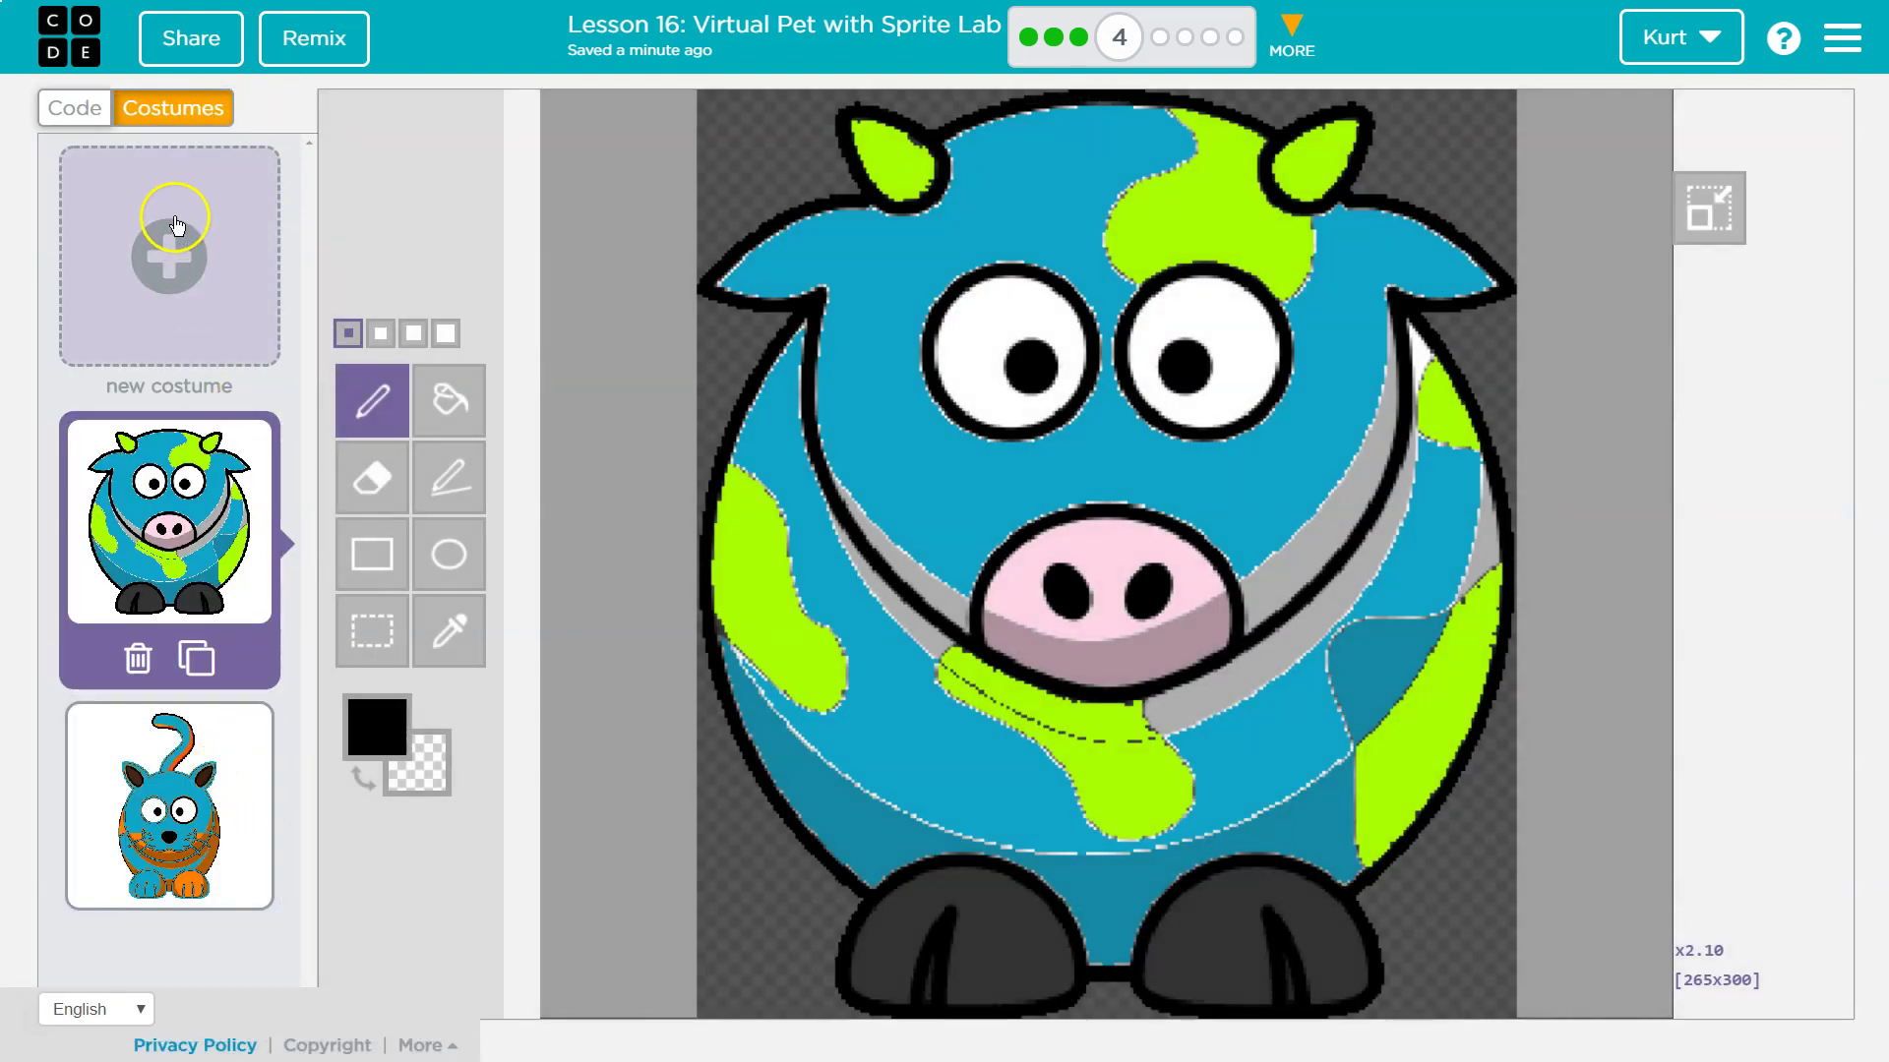
Add the burger image from the Food animation library as a new costume
click(169, 232)
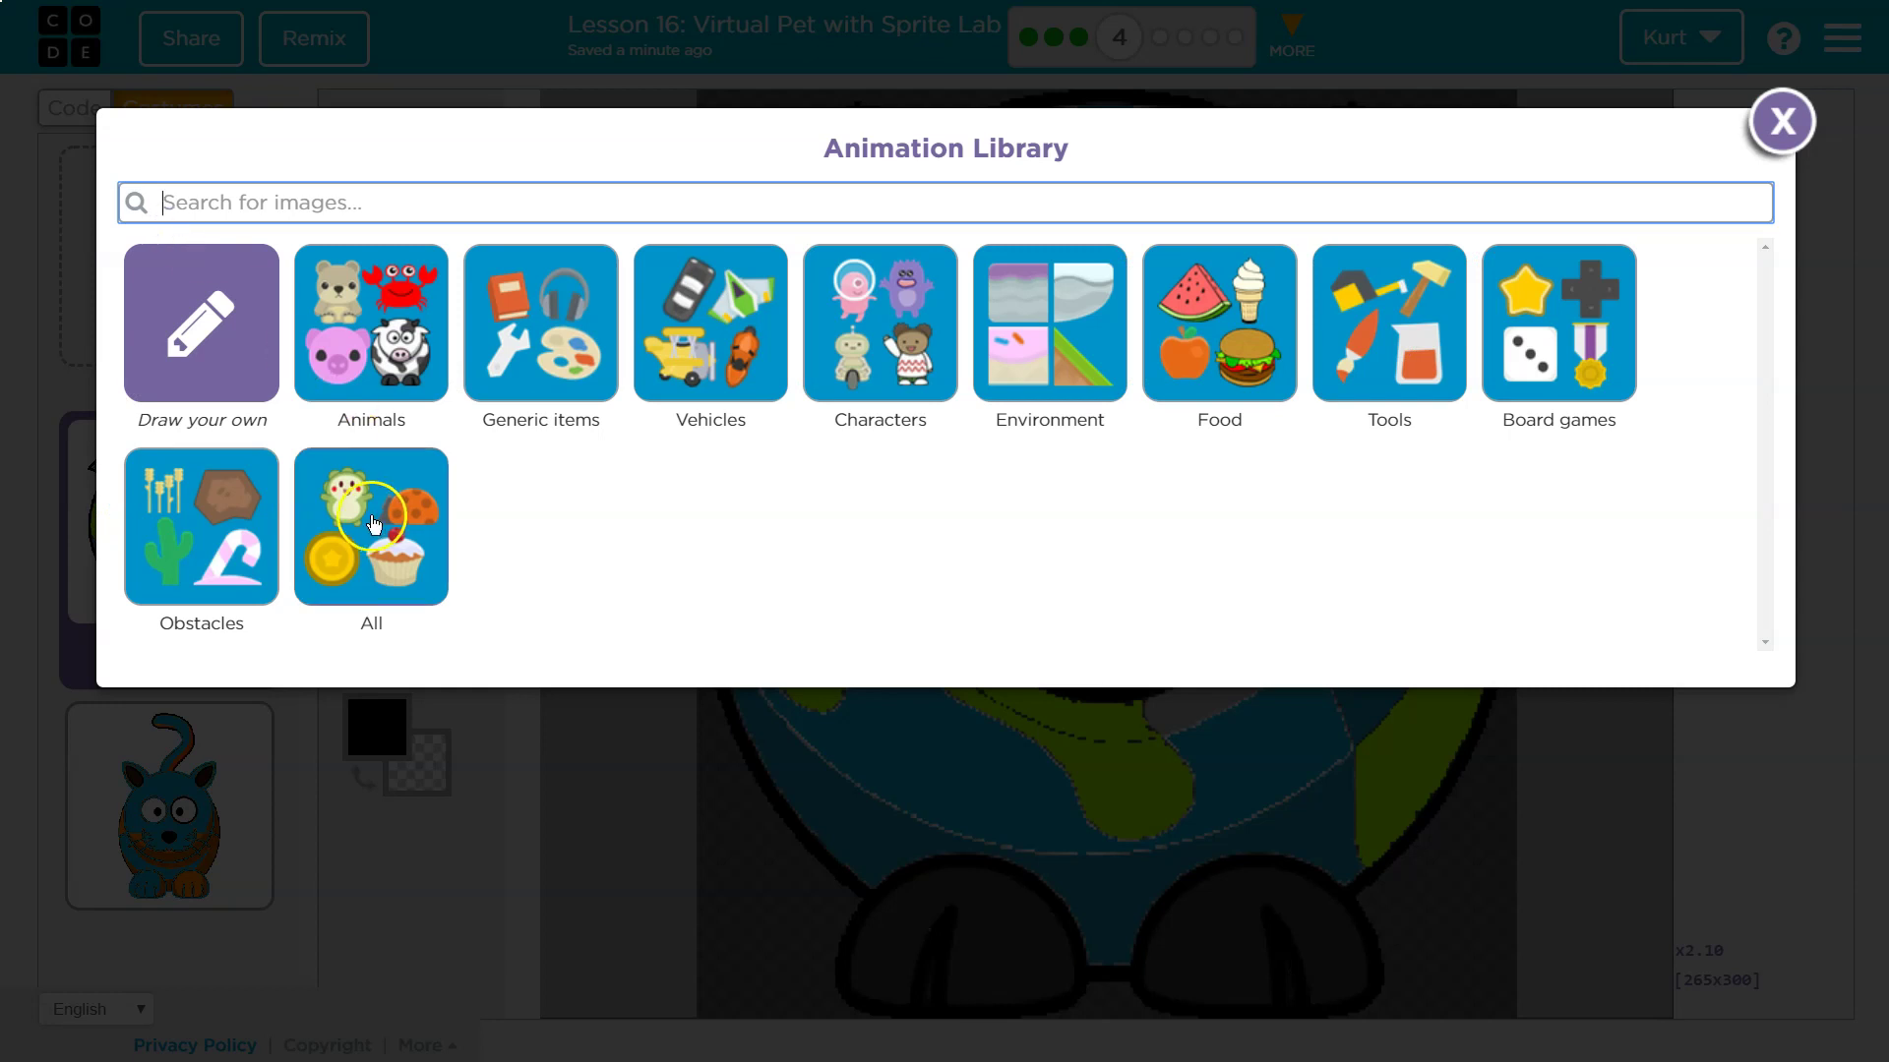
click(1262, 369)
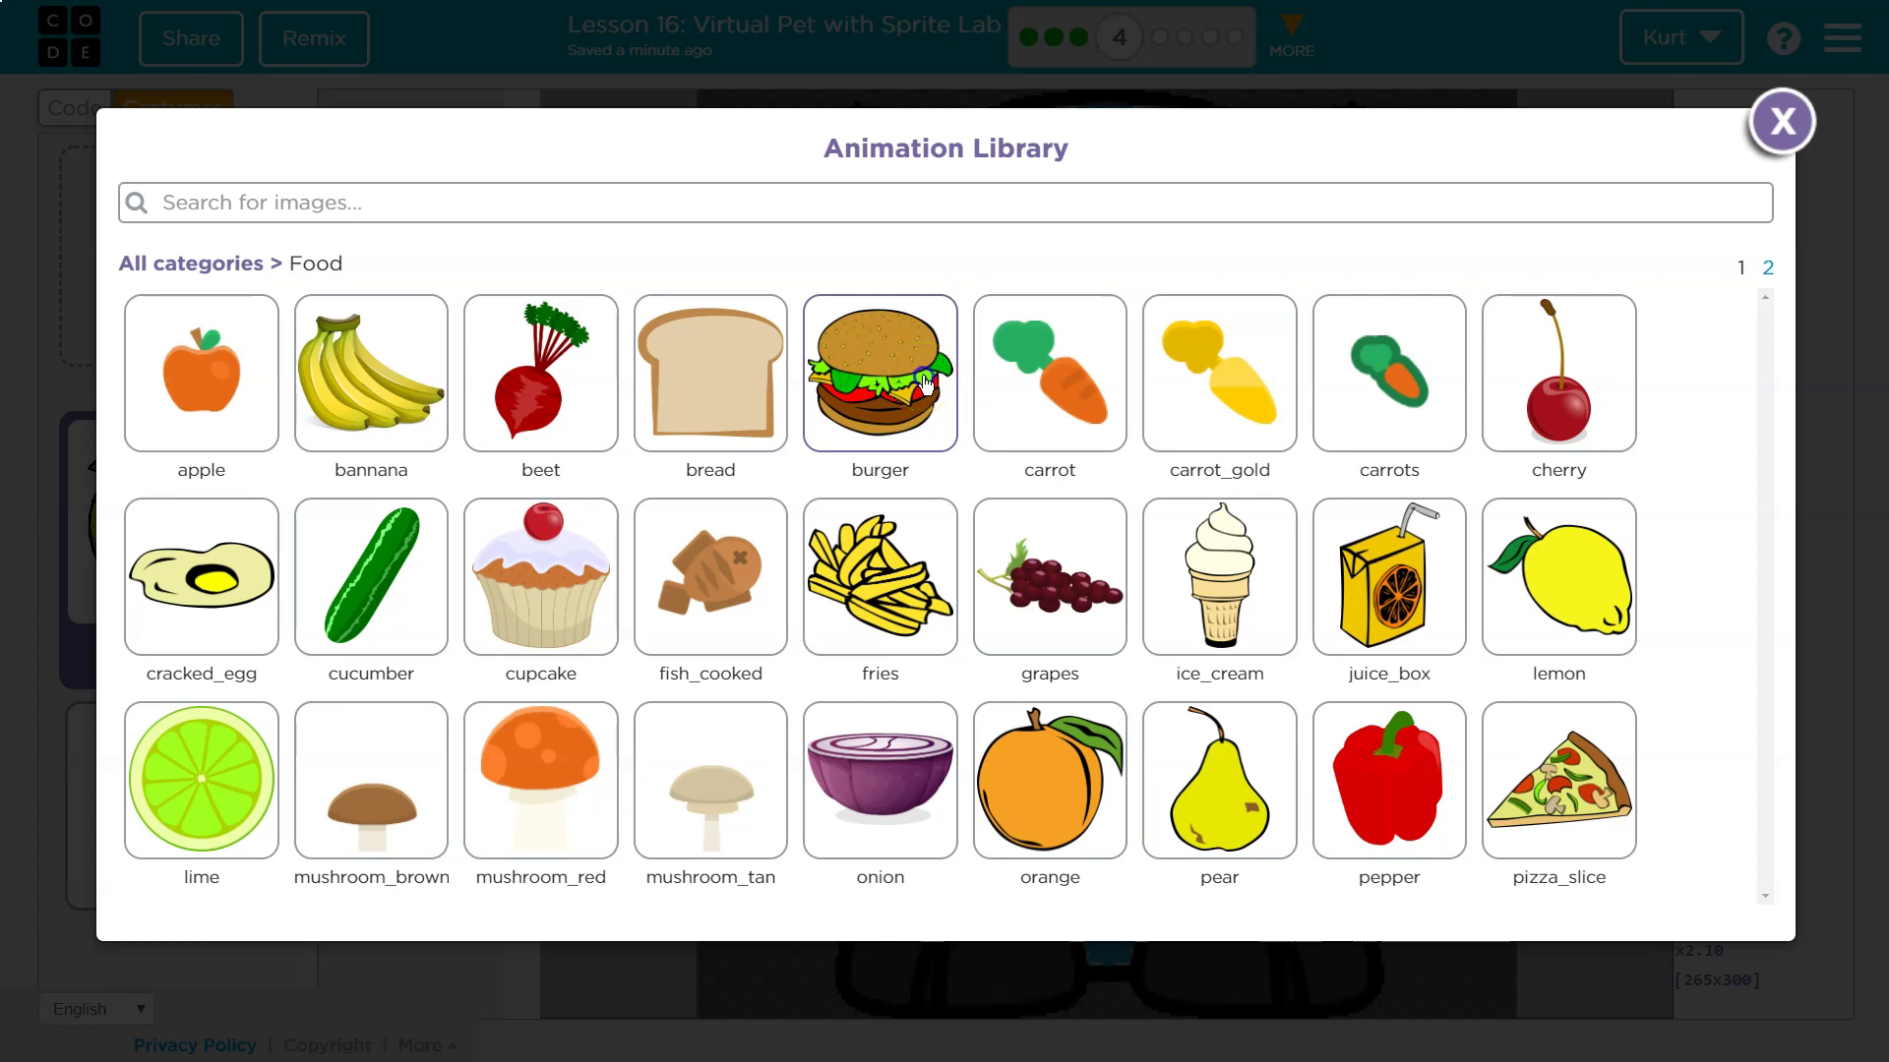
click(926, 382)
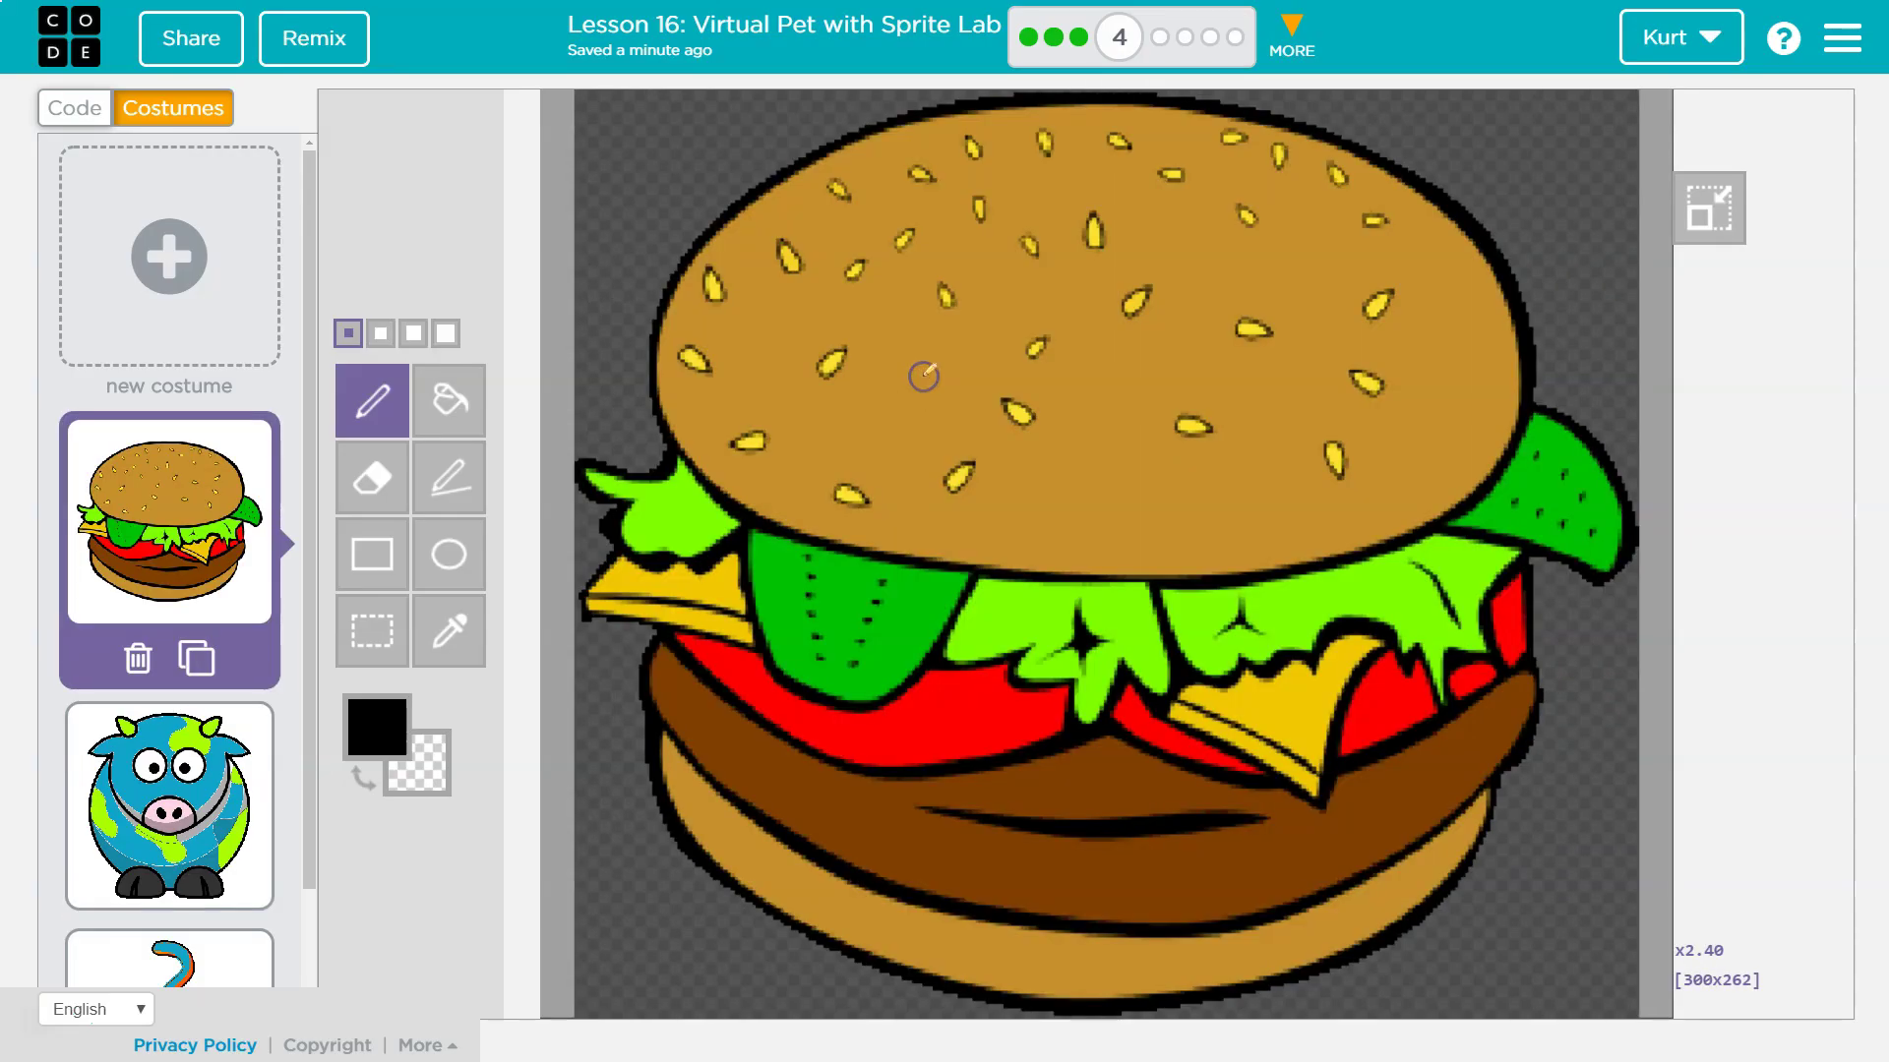
Add the beet from the Food library as a costume, after checking its second page
click(187, 307)
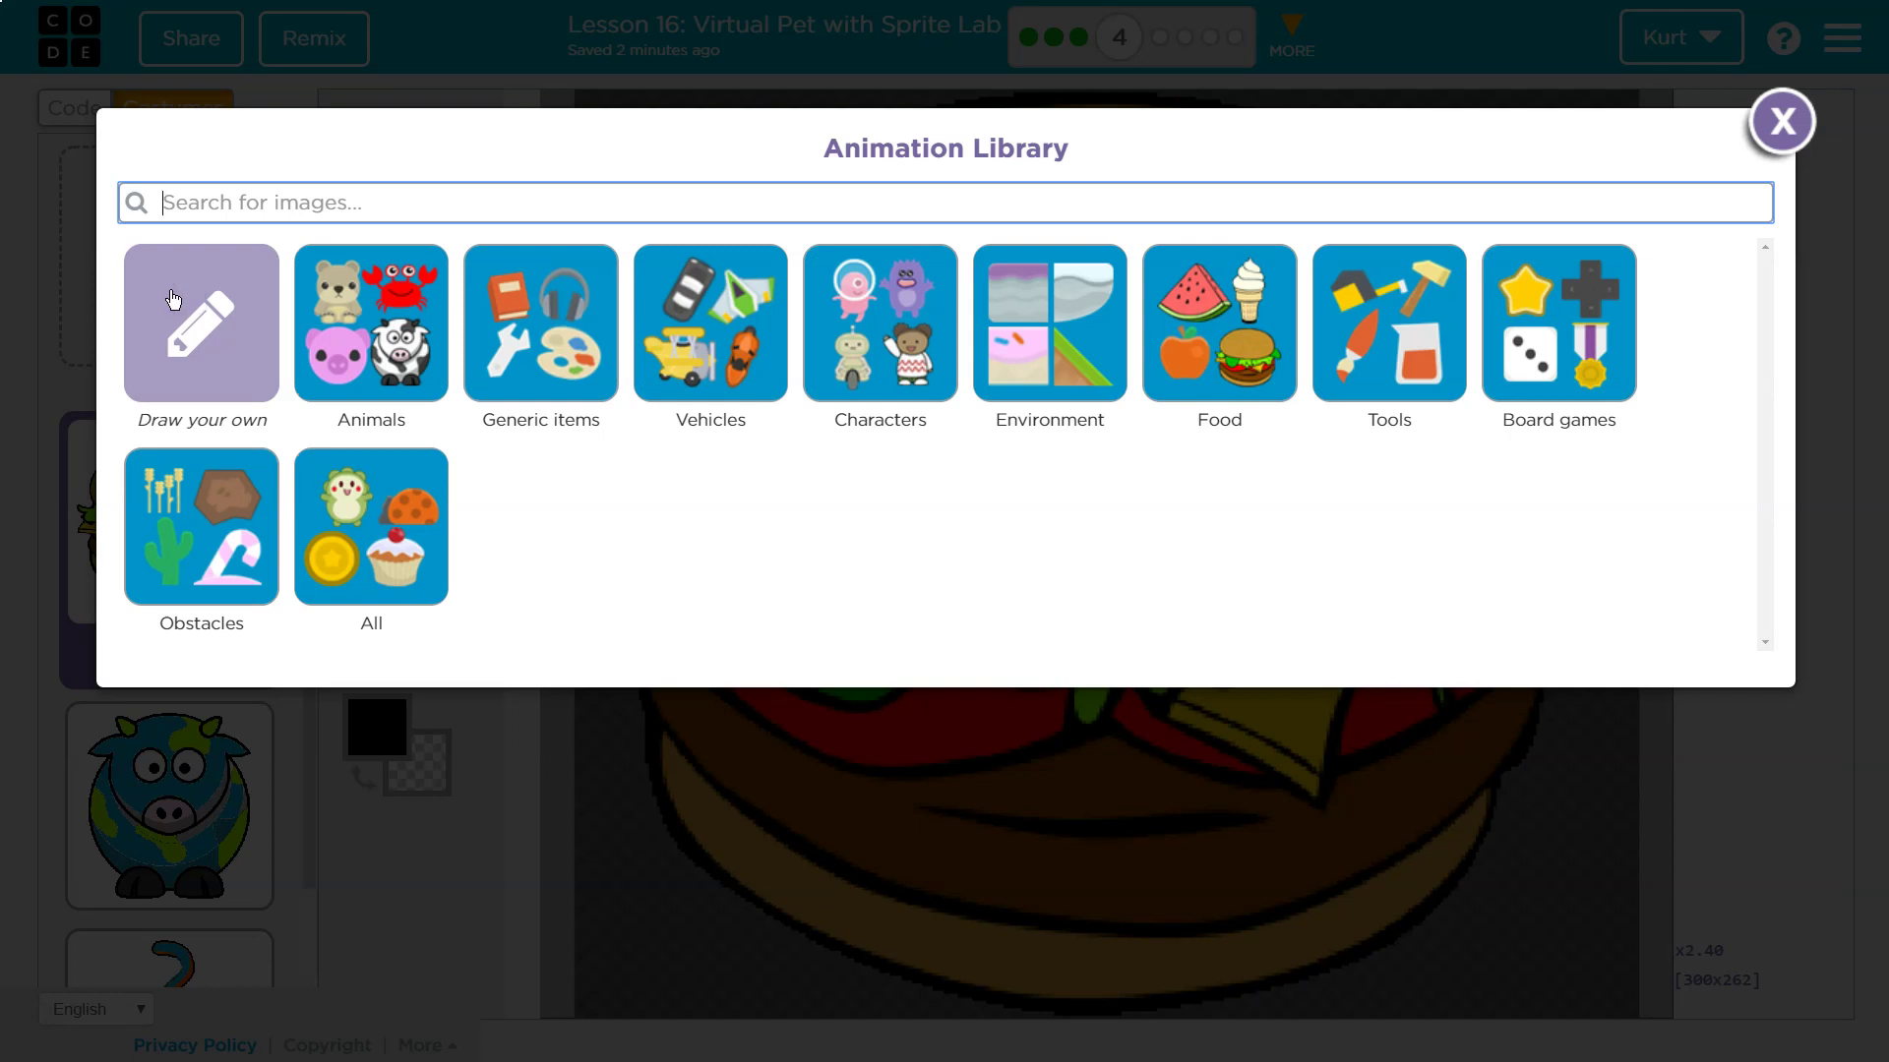
click(1259, 344)
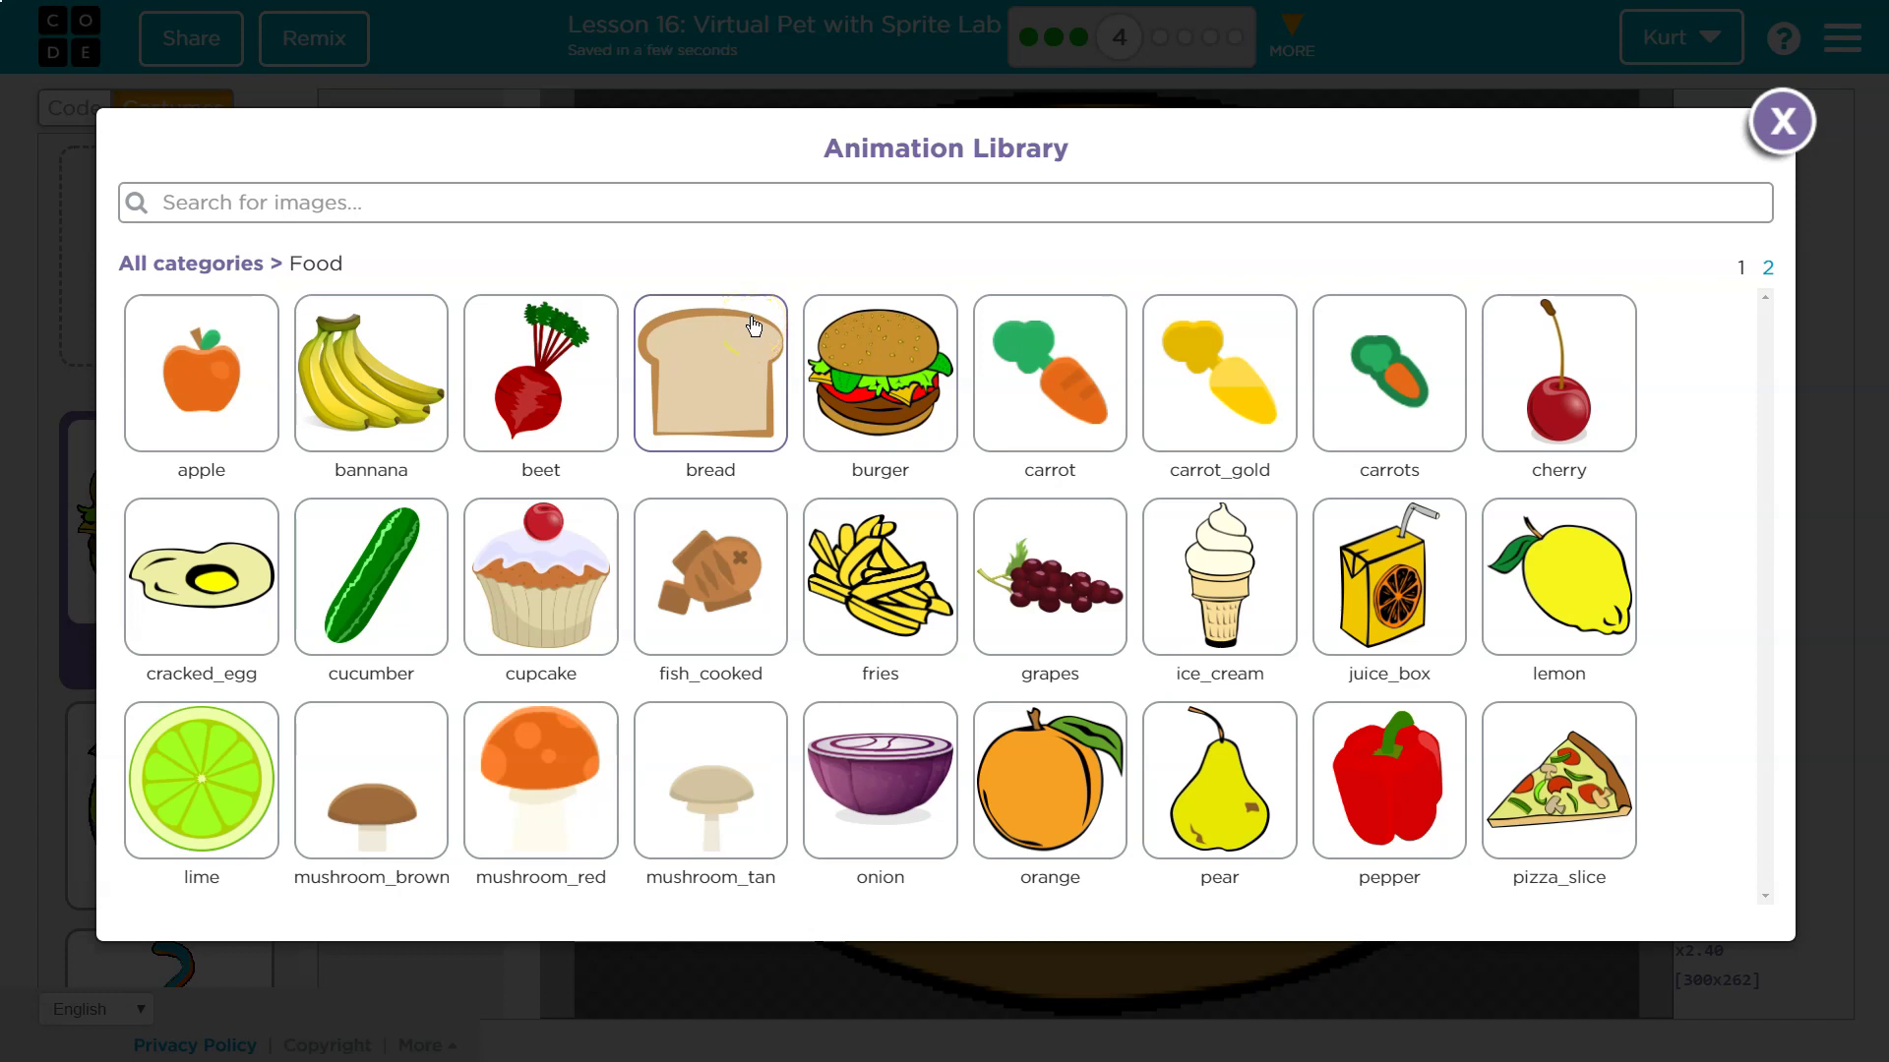
click(1770, 270)
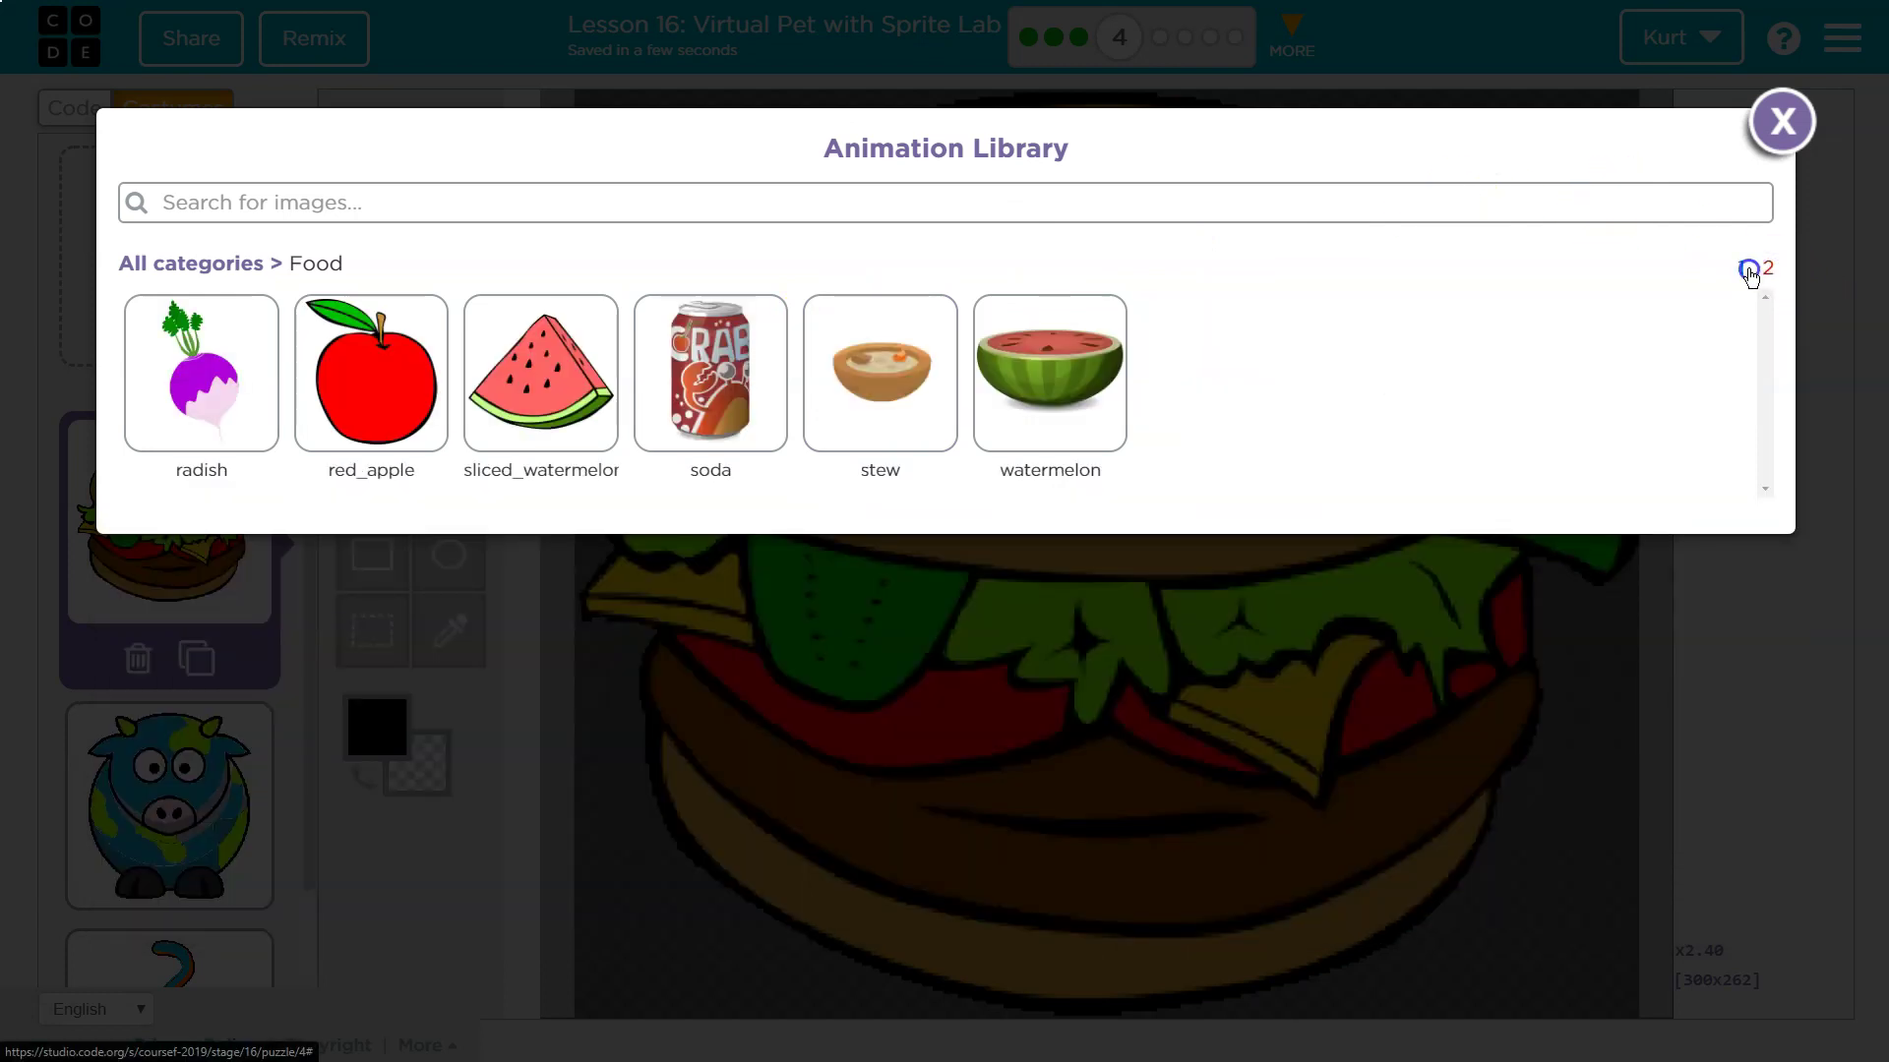
click(1739, 273)
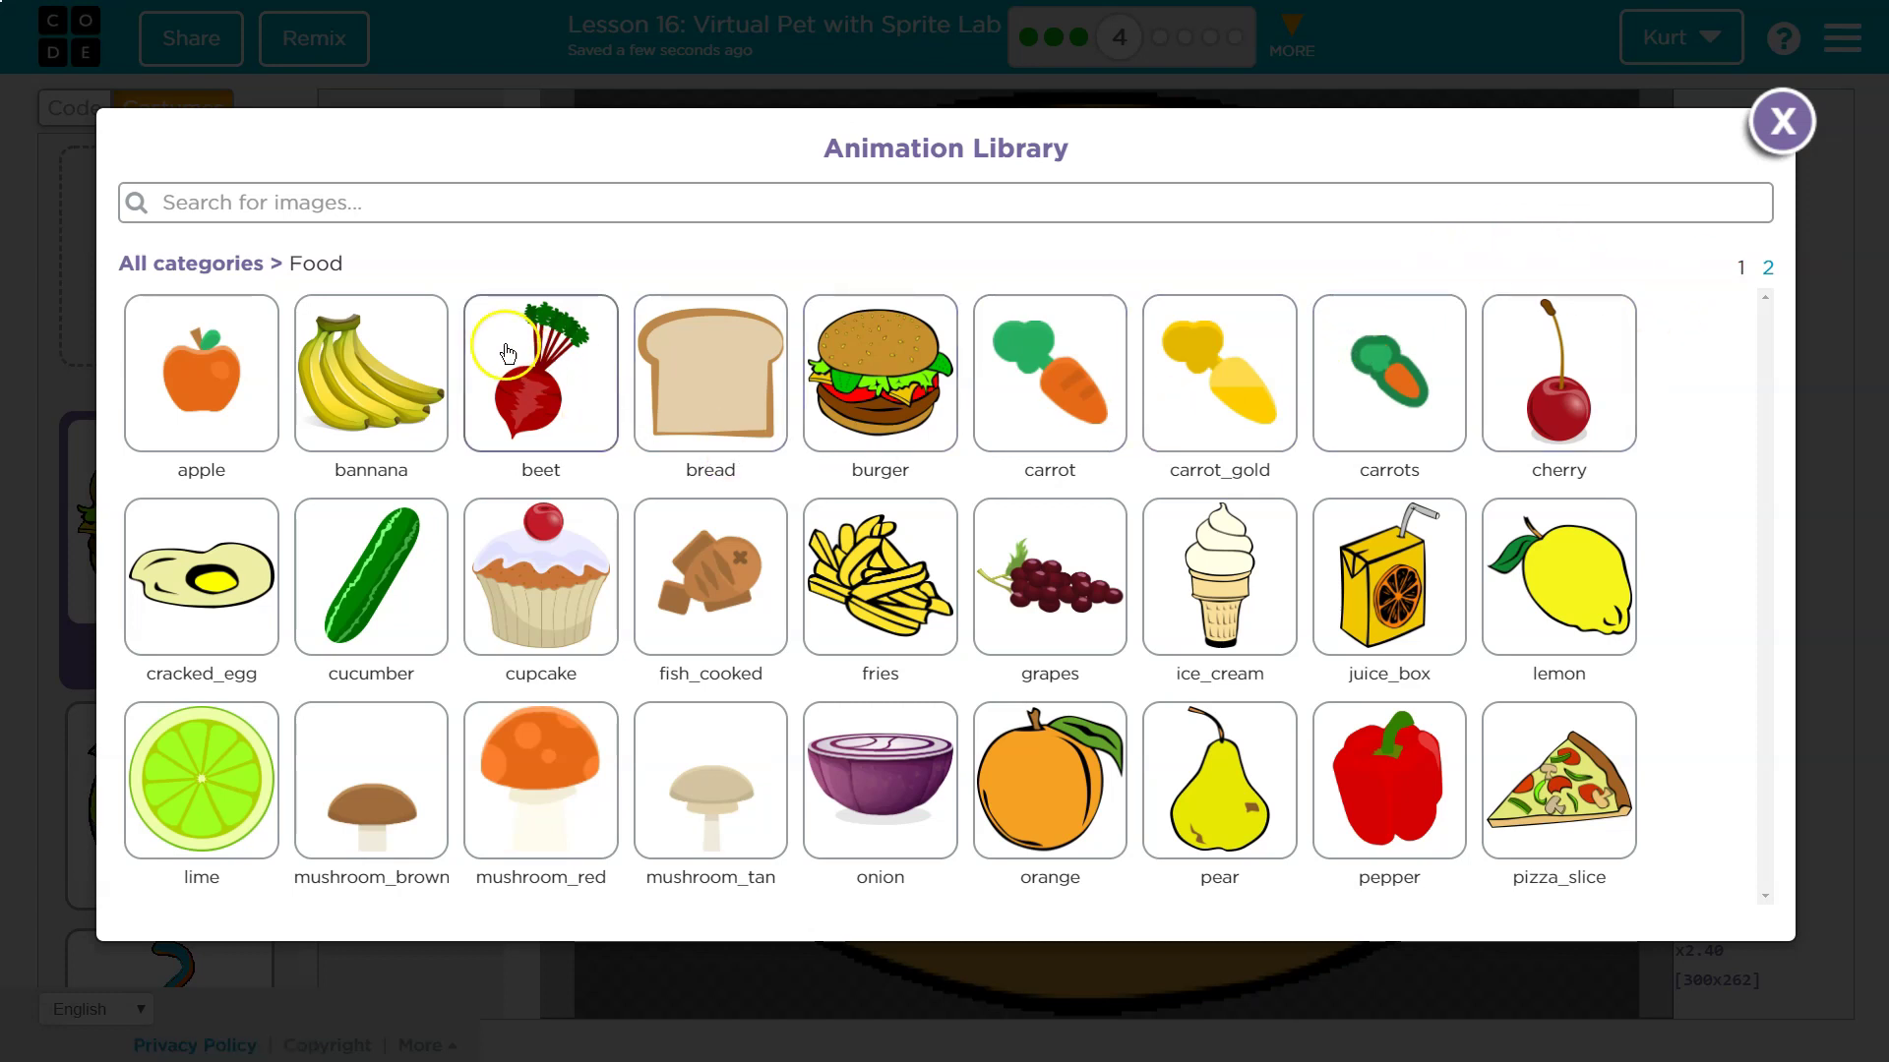
click(541, 355)
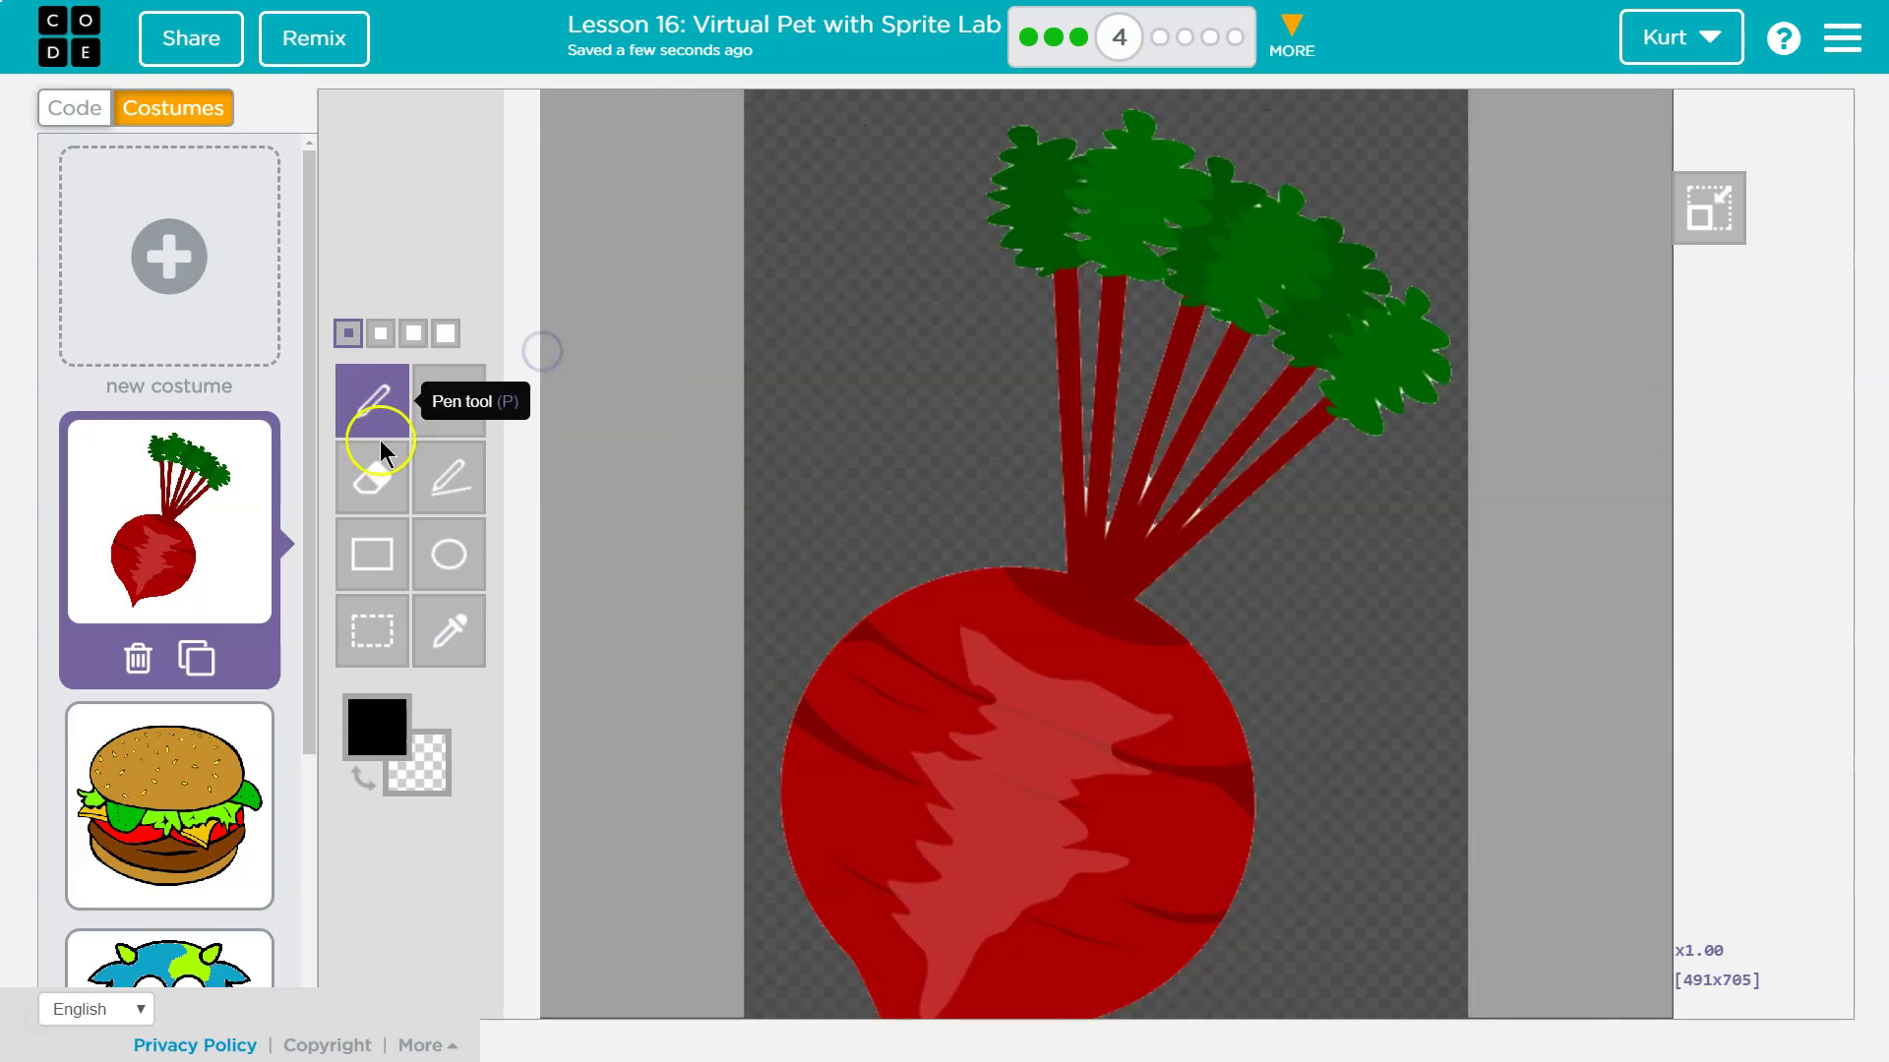
Return to the block code, dismiss the instructions, and browse the sprite-creation blocks
click(59, 108)
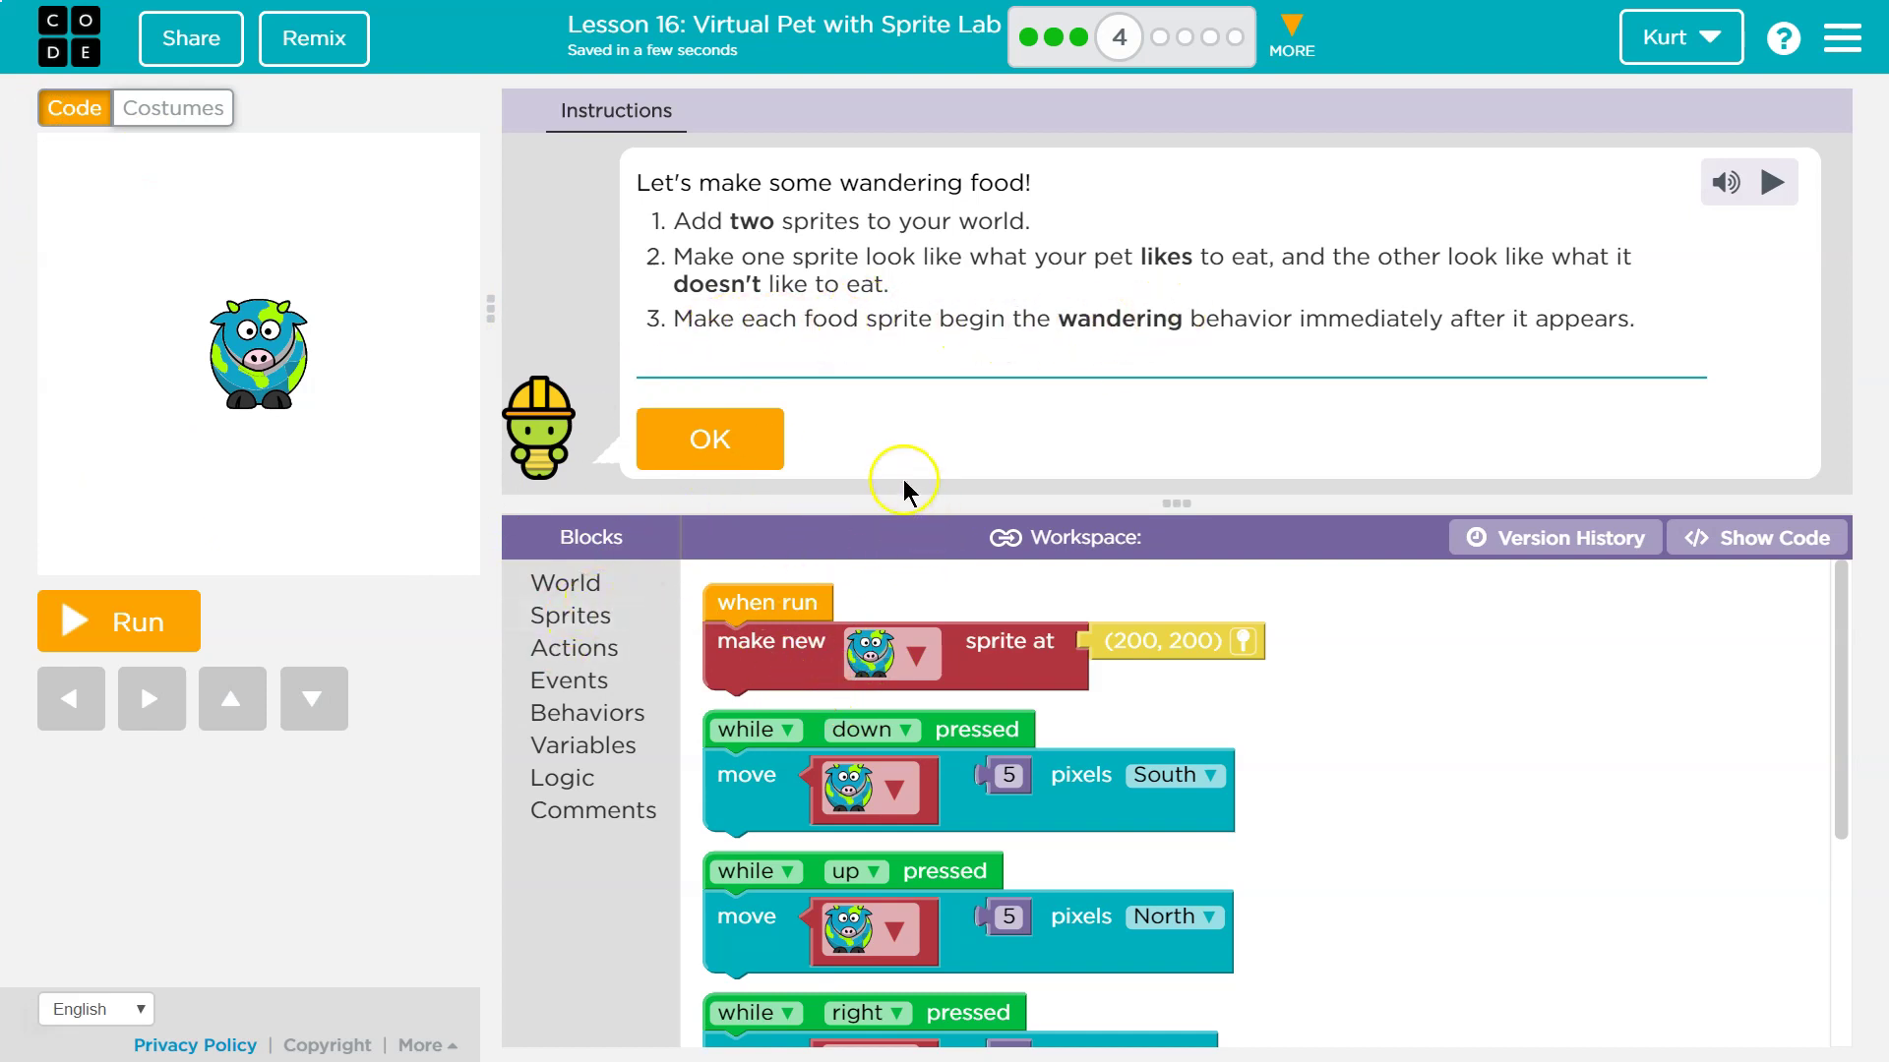
click(746, 440)
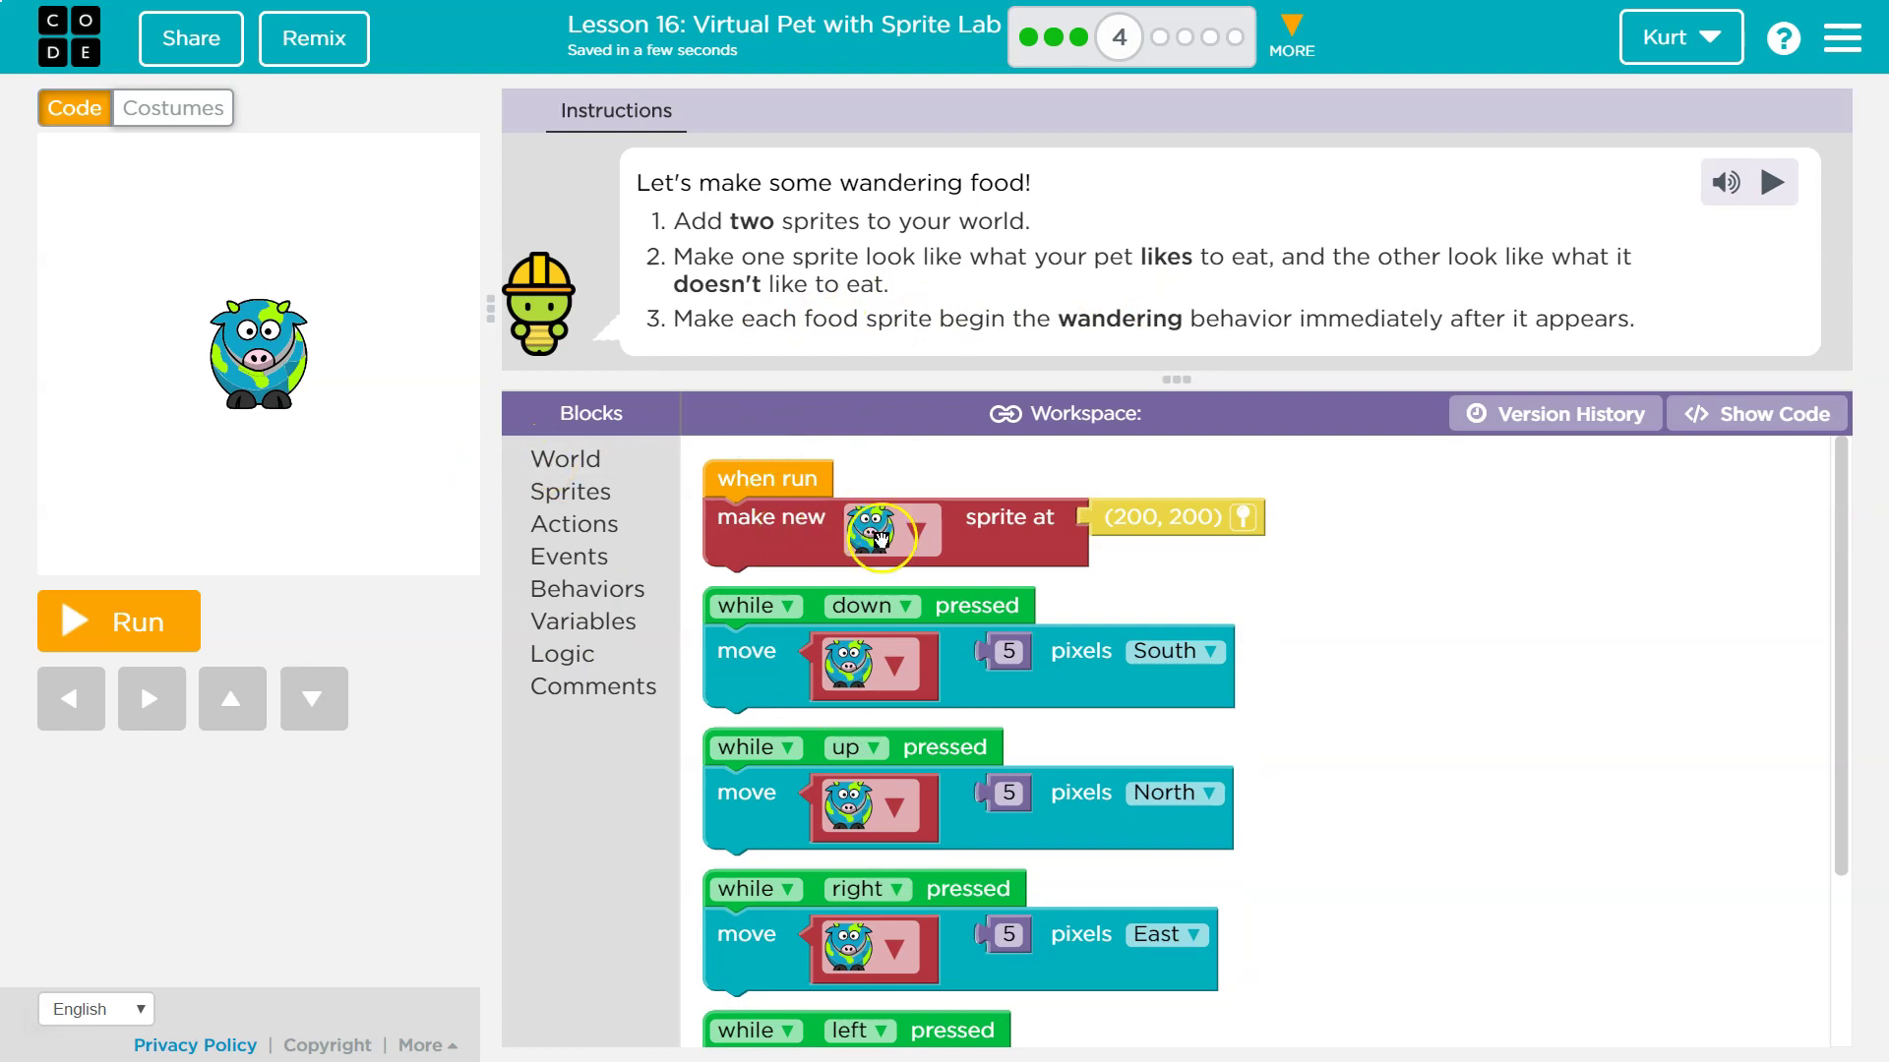
click(570, 463)
click(508, 493)
right_click(503, 494)
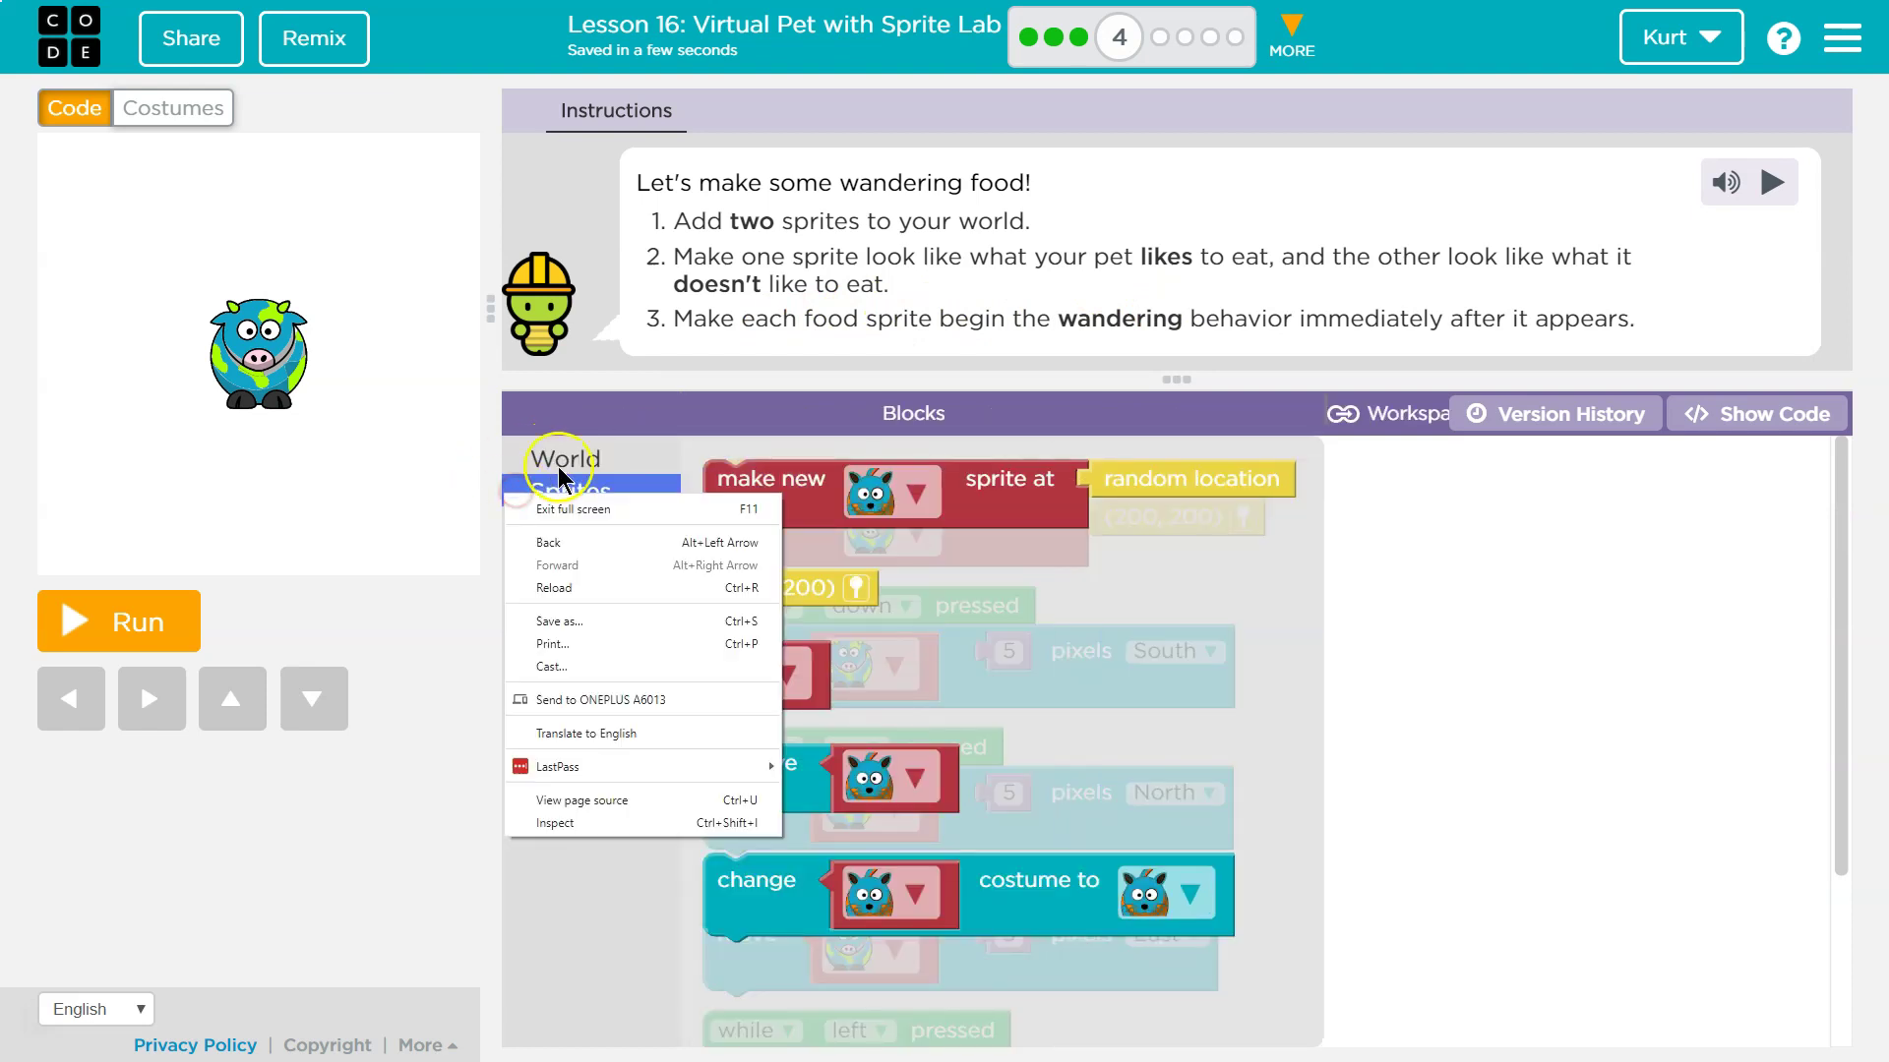
click(559, 454)
click(572, 489)
Attach a 'make new sprite at random location' block under when run, wearing the burger costume
mouse_move(782, 480)
mouse_down()
mouse_move(799, 461)
mouse_move(797, 594)
mouse_up()
mouse_move(775, 495)
mouse_down()
mouse_move(797, 527)
mouse_move(1304, 490)
mouse_up()
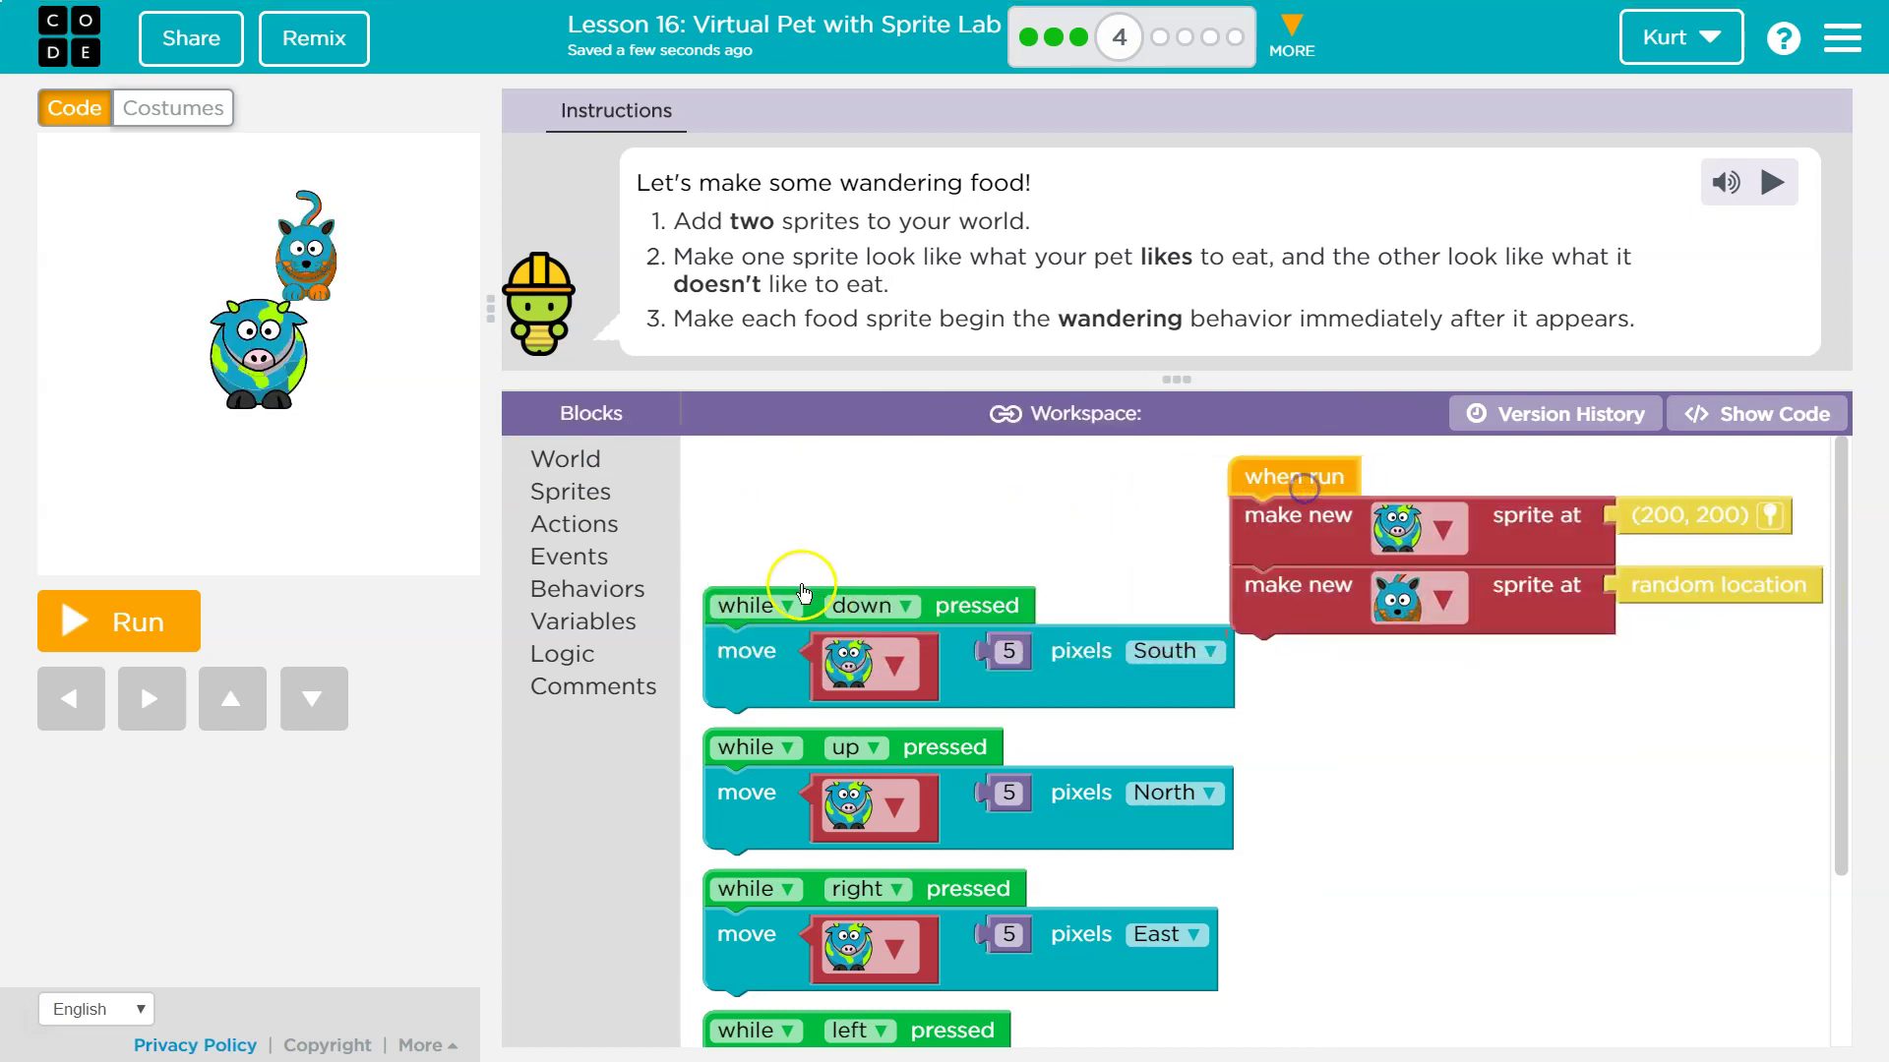
mouse_move(805, 584)
mouse_down()
mouse_move(1127, 689)
mouse_move(1367, 885)
mouse_up()
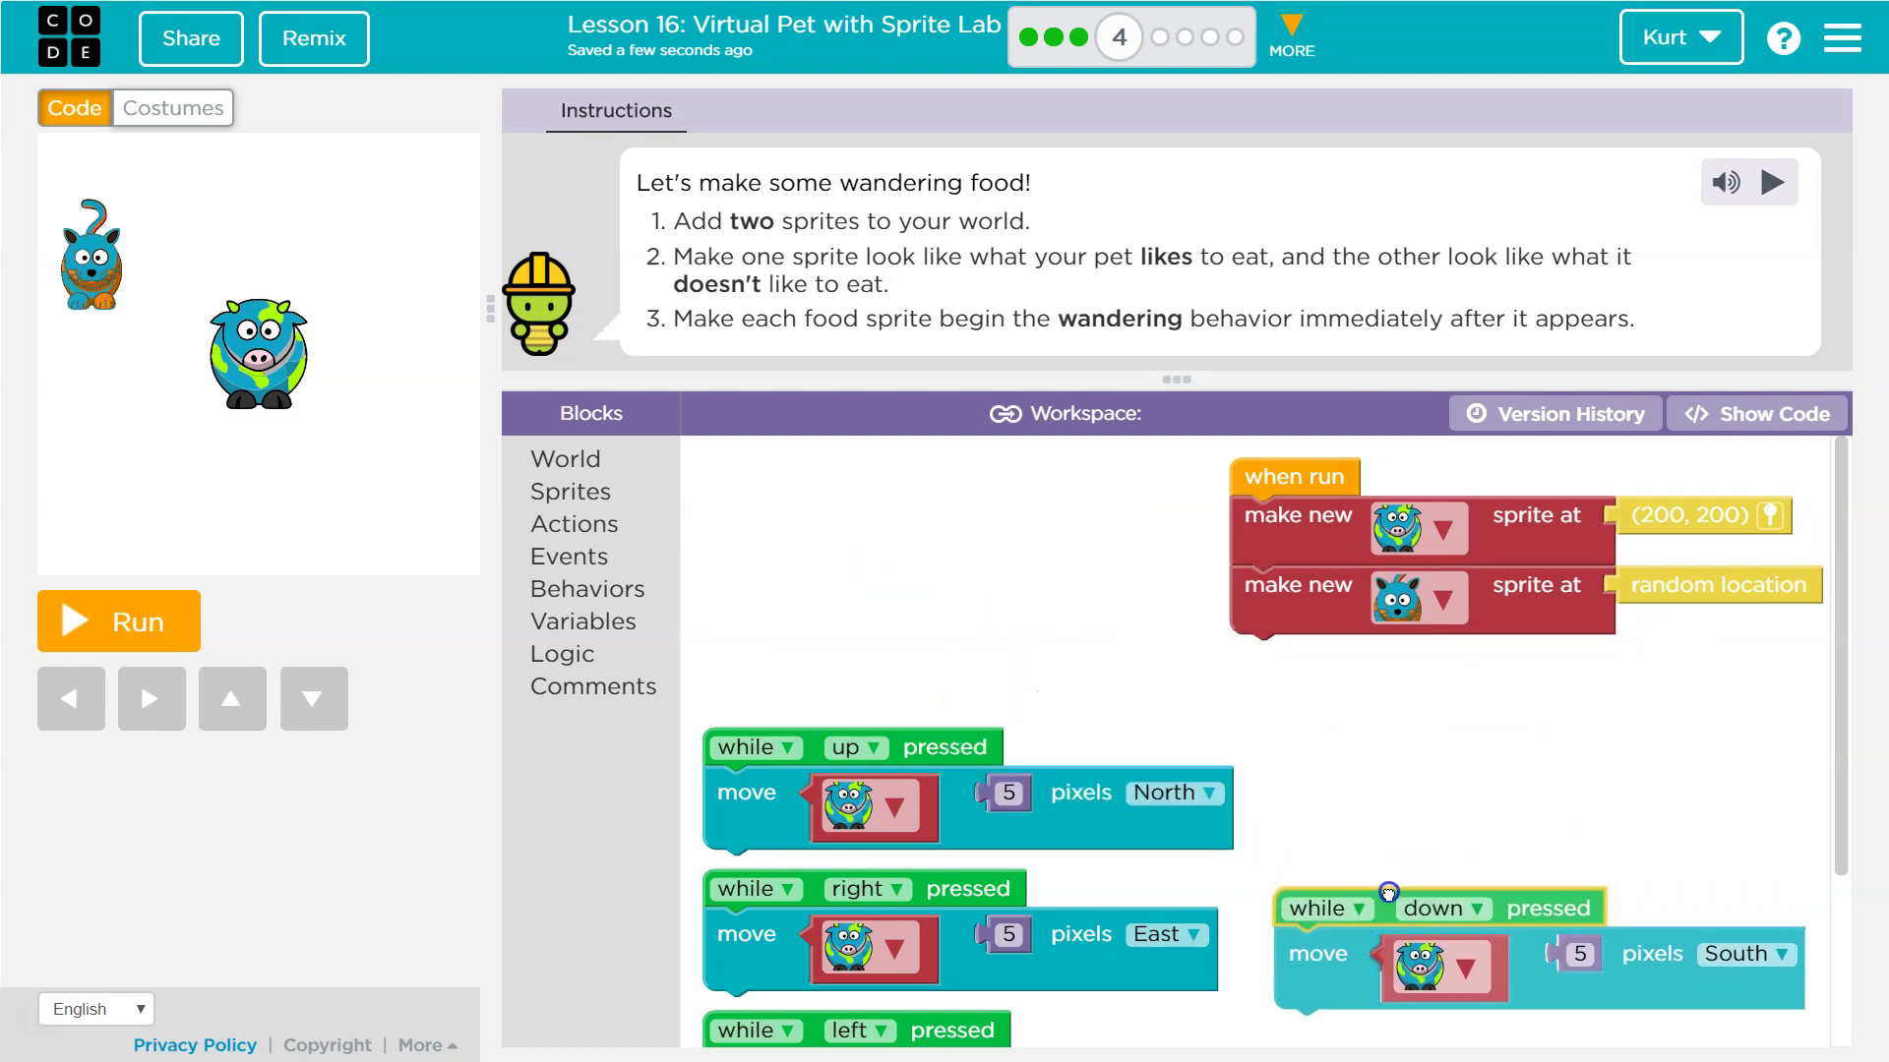
drag(1254, 480, 1201, 489)
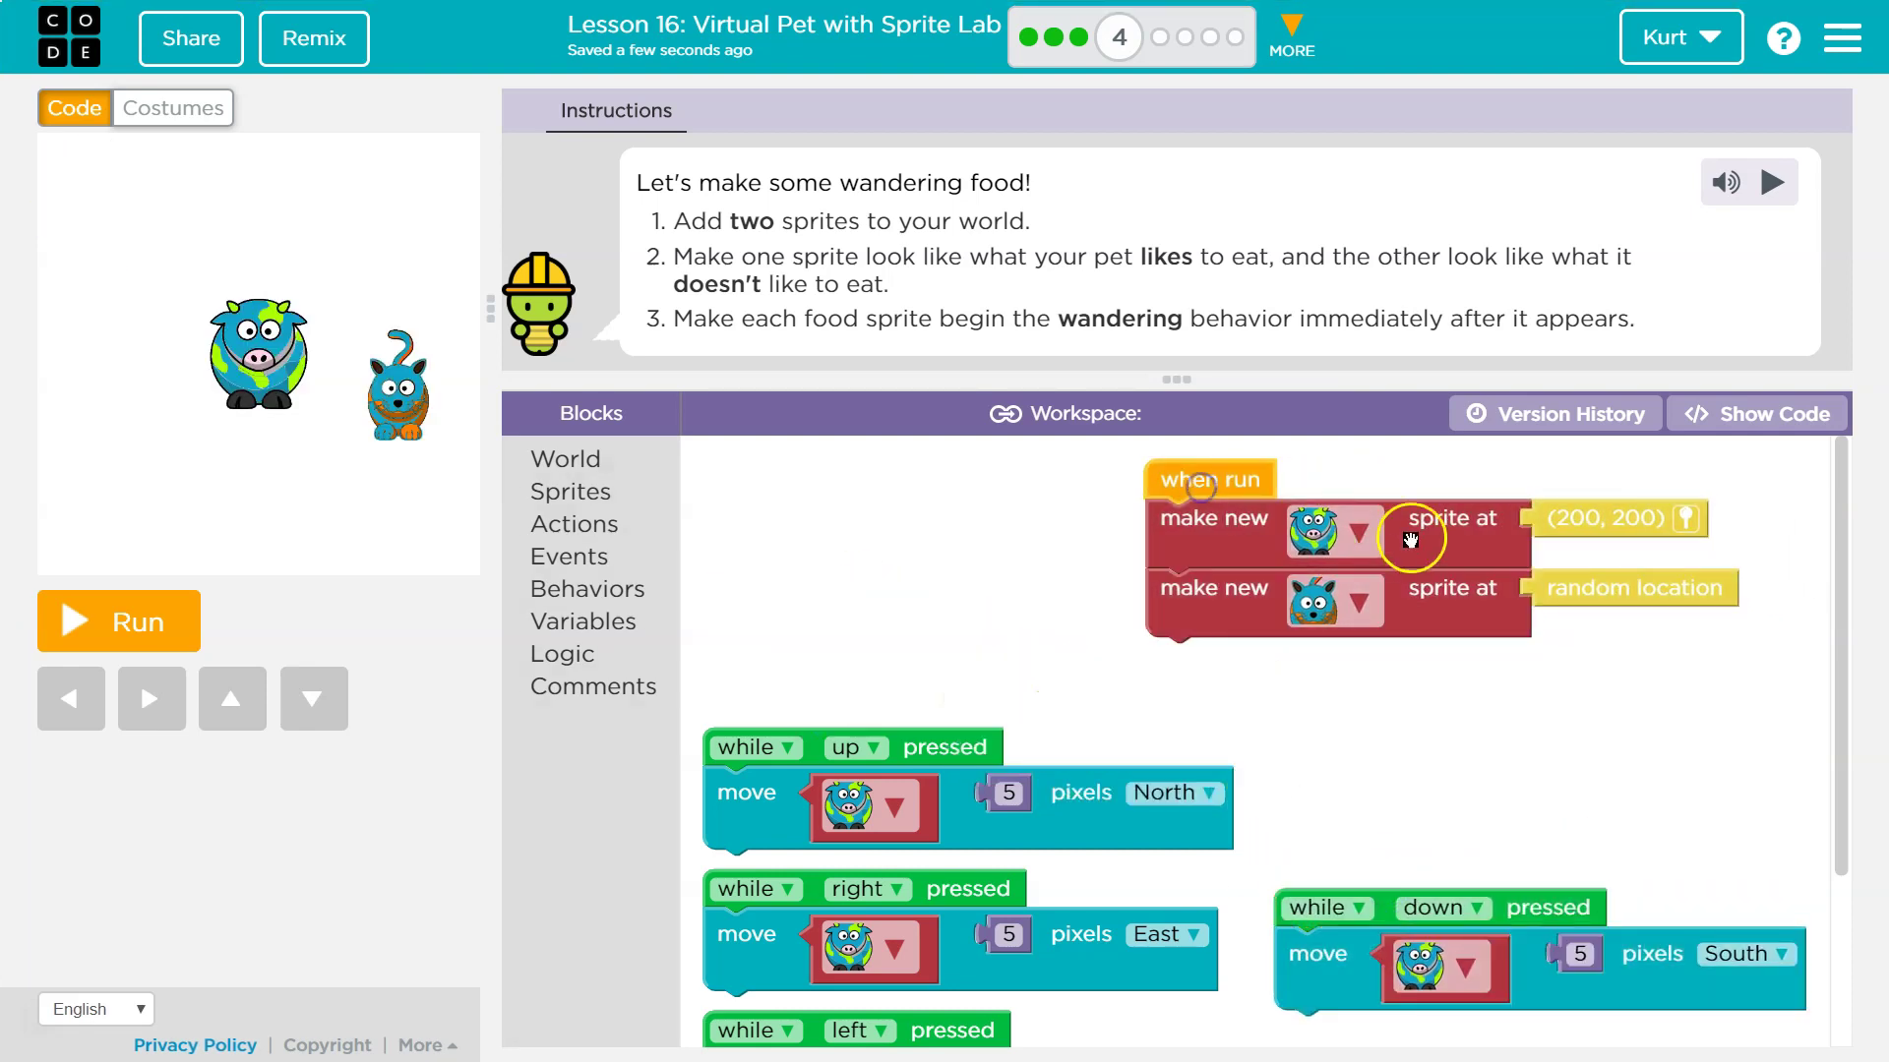
click(1355, 599)
click(1380, 696)
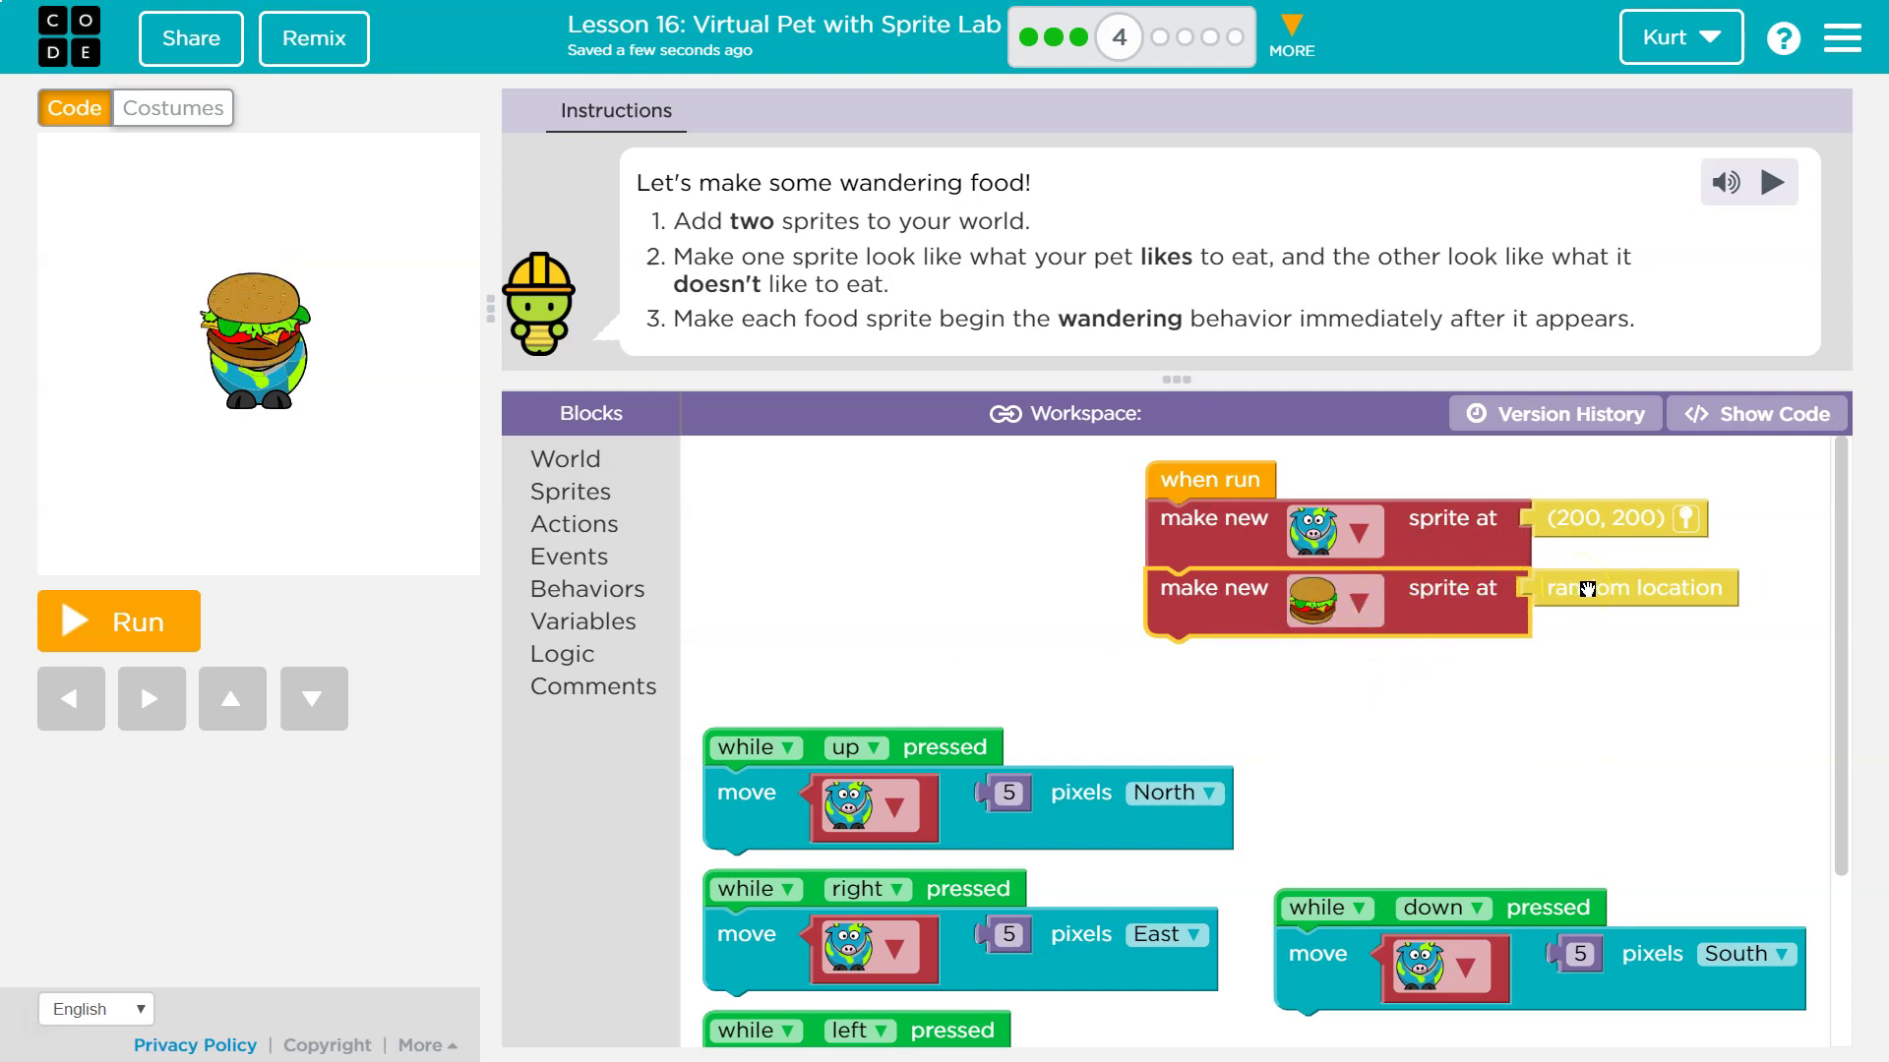
click(565, 458)
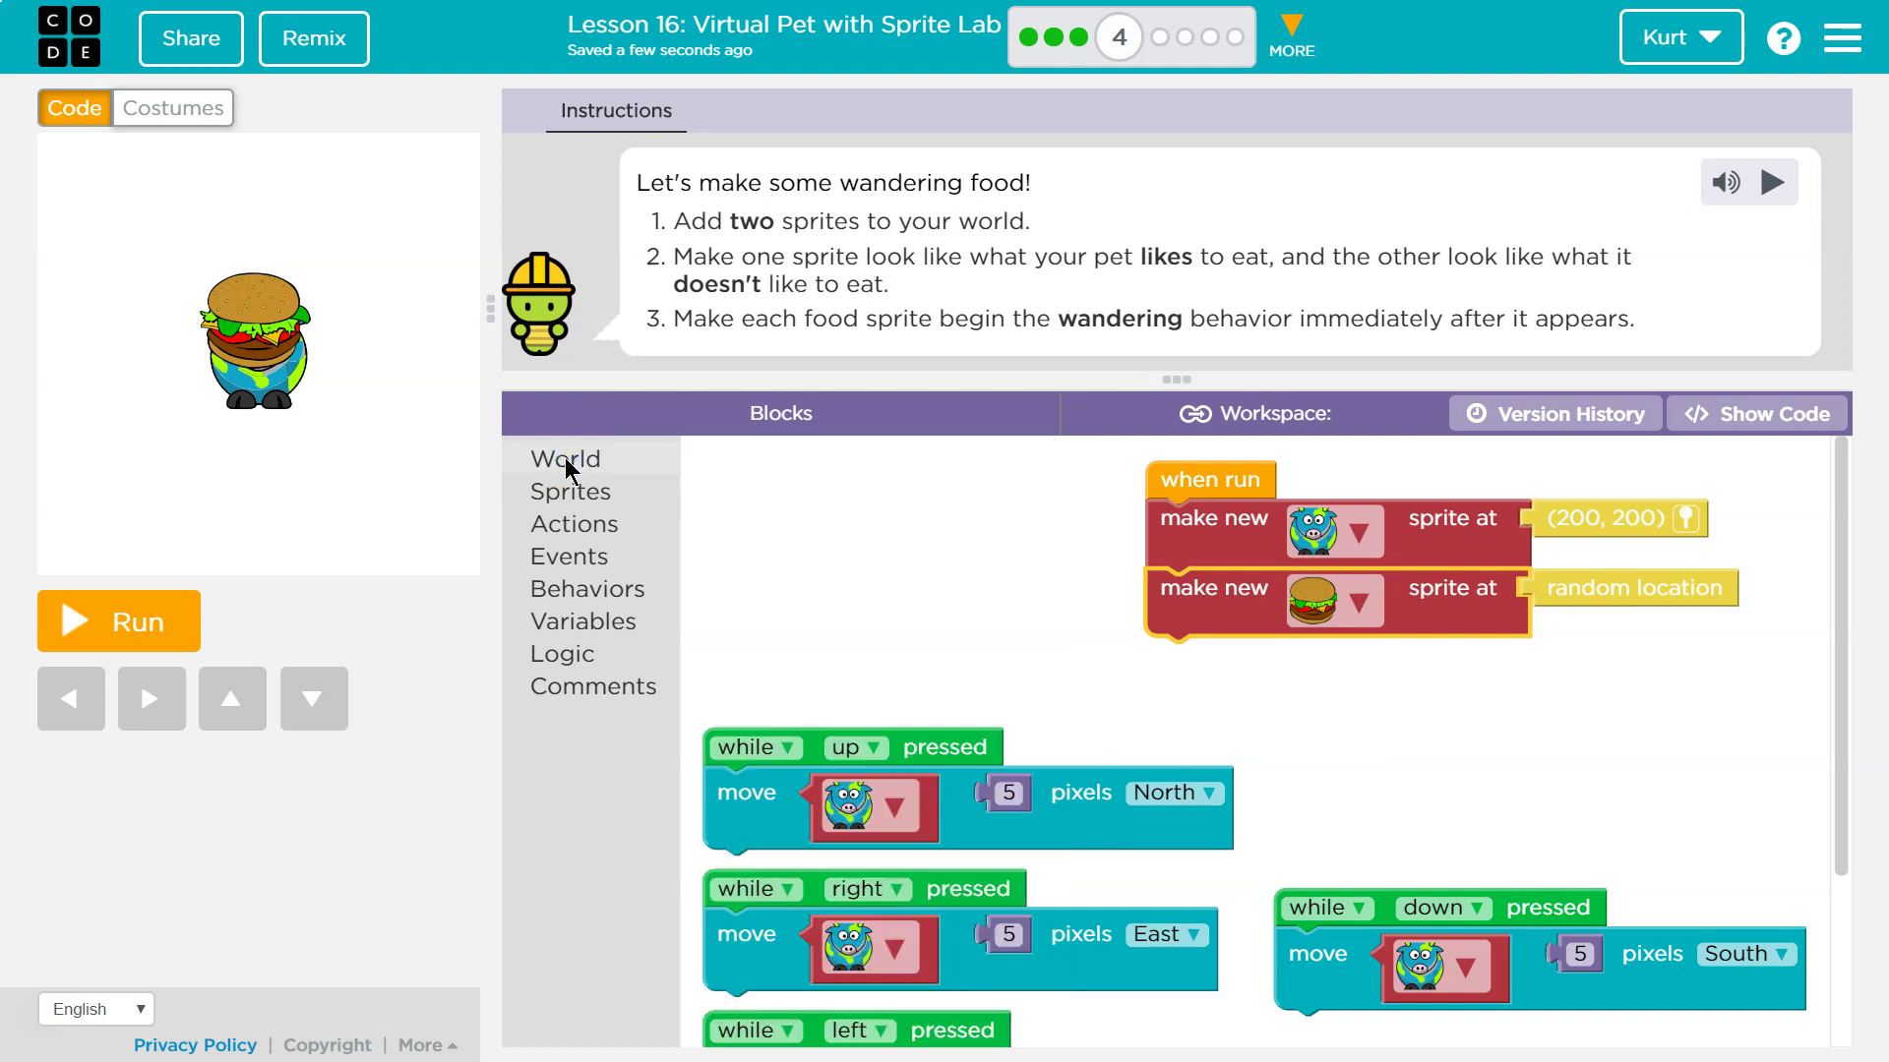
click(573, 498)
Add another random-location sprite block to the when run stack with the beet costume
drag(752, 509, 1188, 683)
click(1335, 683)
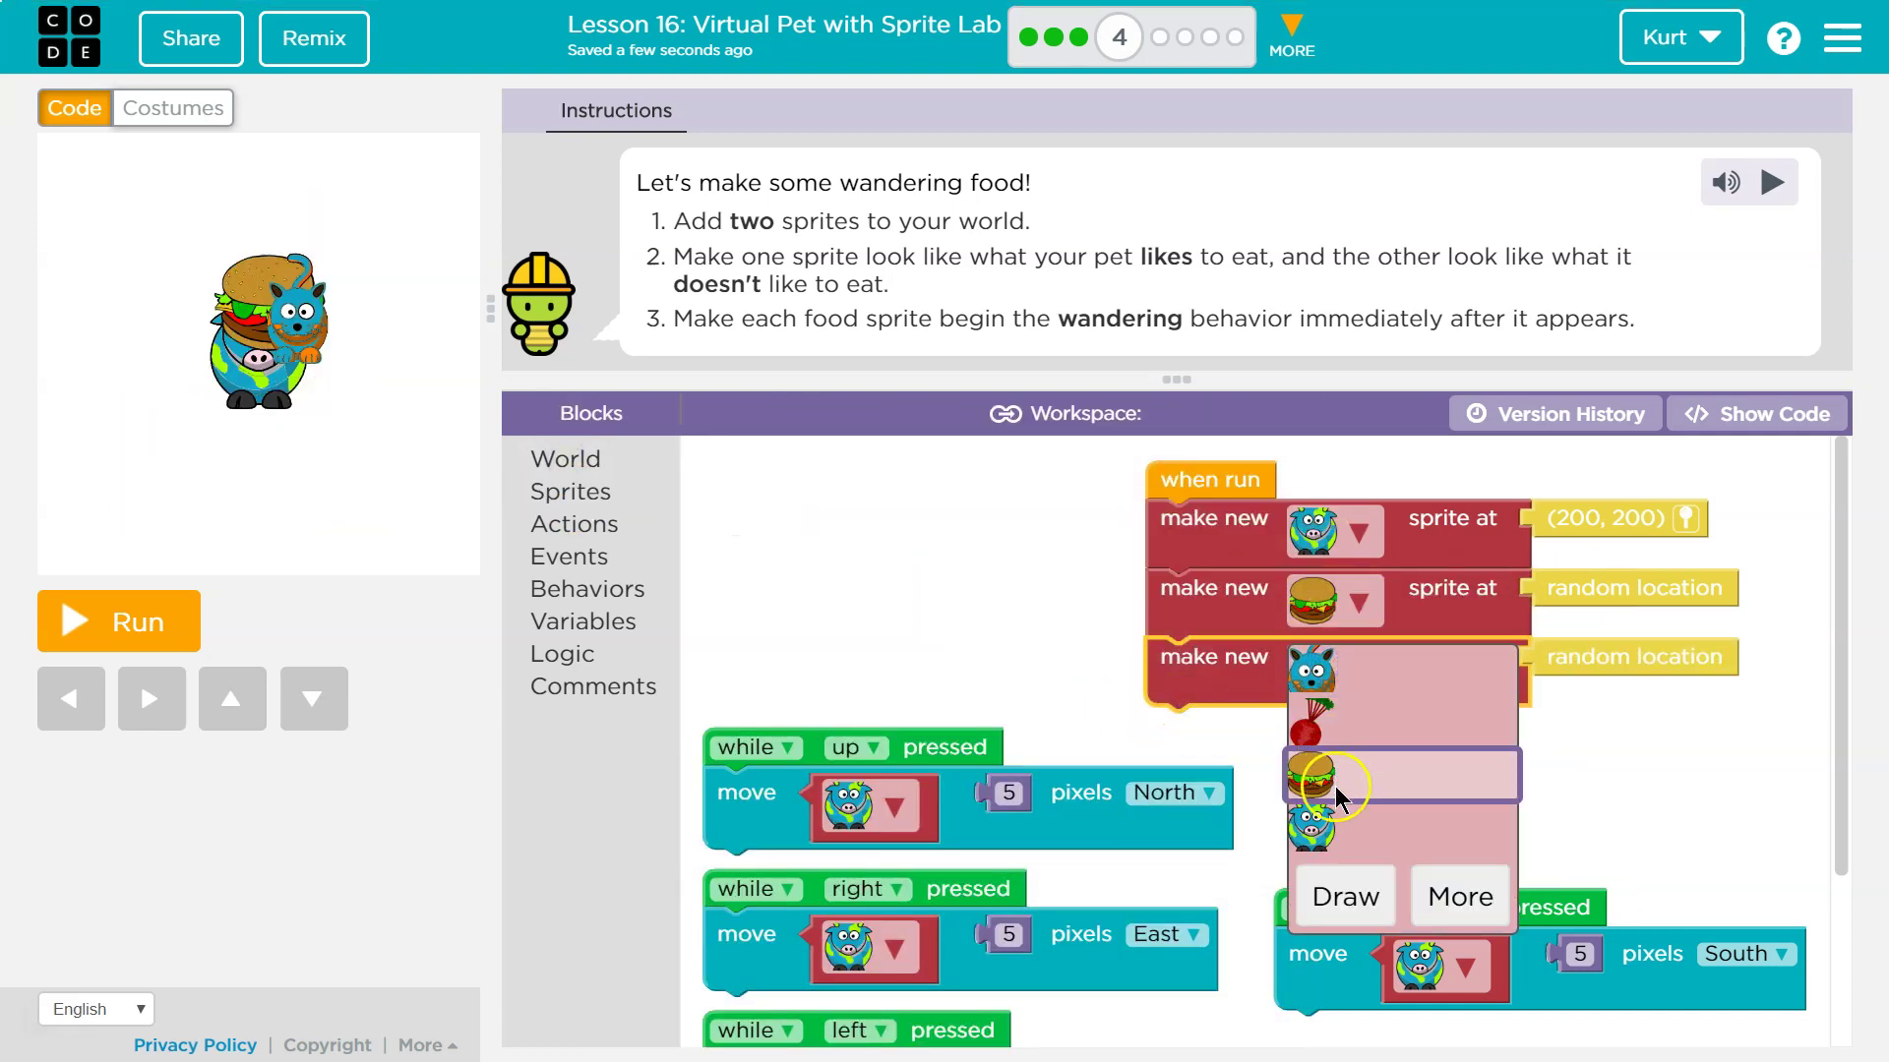
click(1337, 719)
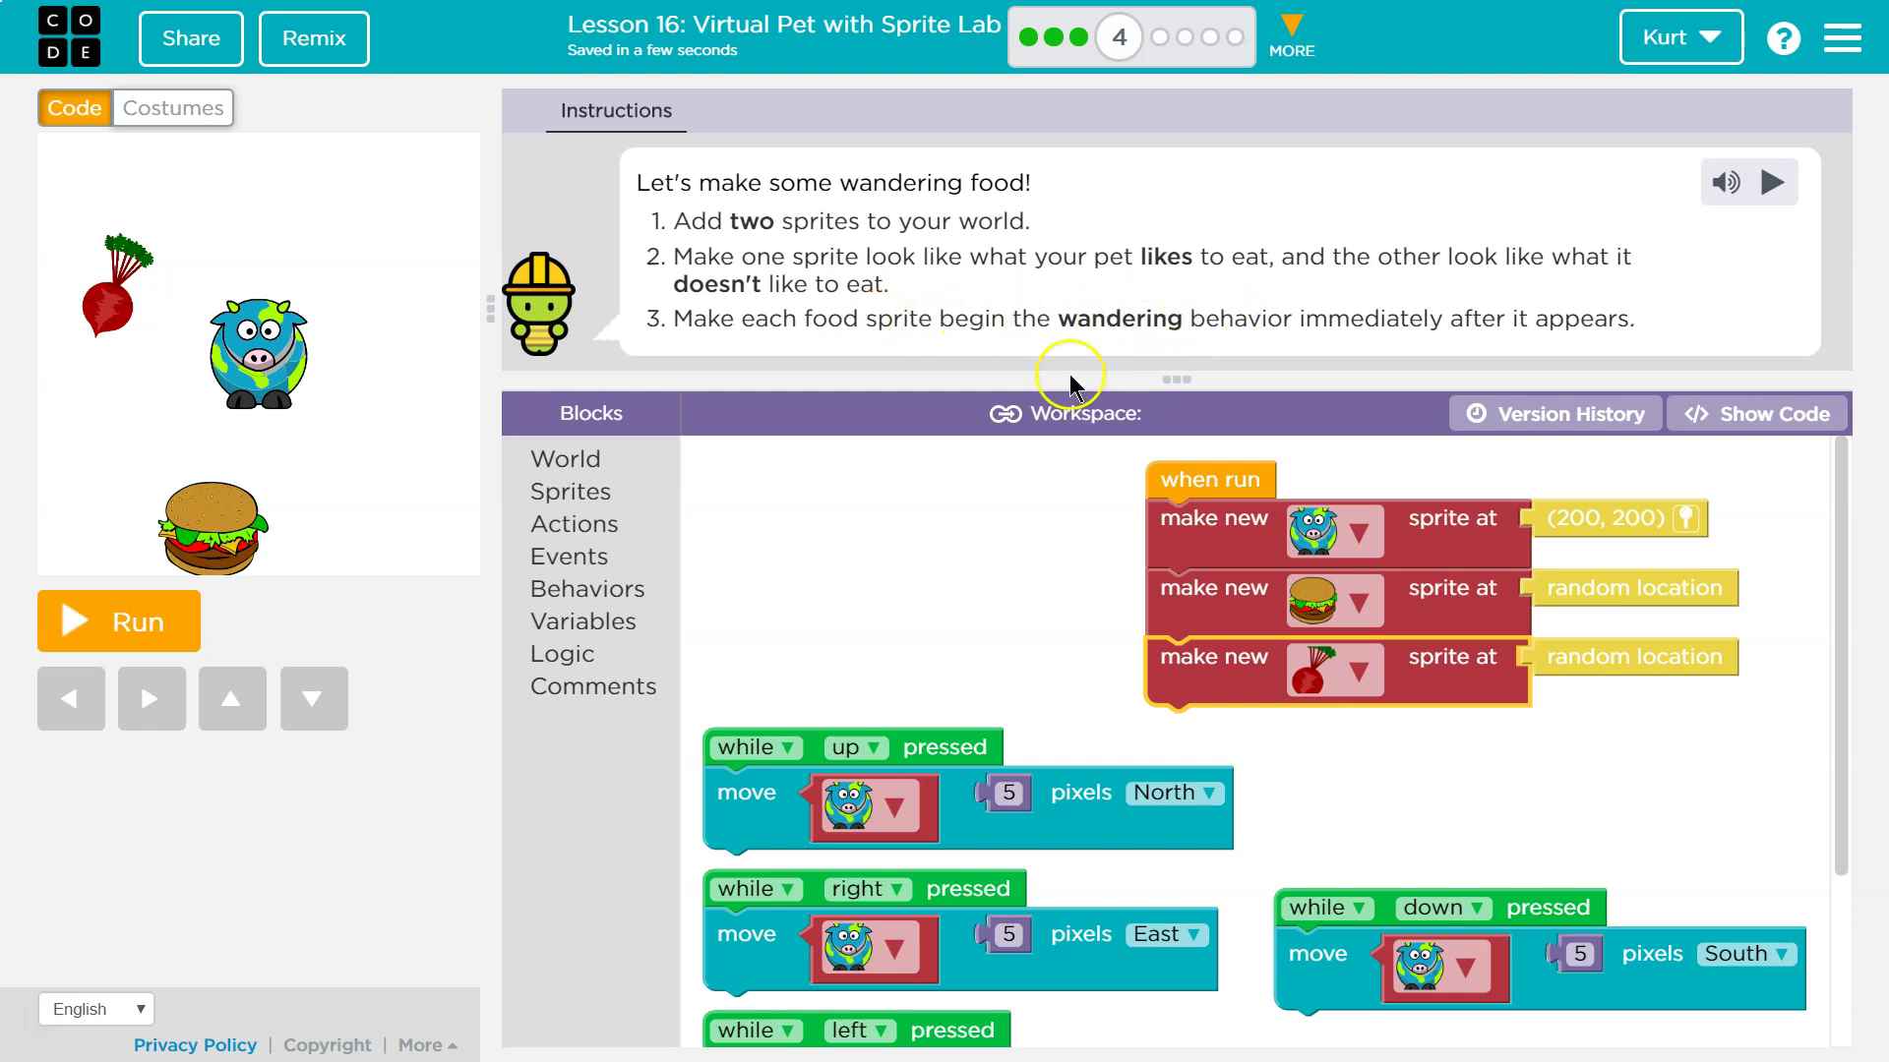
Bring the wandering behavior and a 'sprite begins' block into the workspace
click(600, 592)
scroll(918, 787, down, 5)
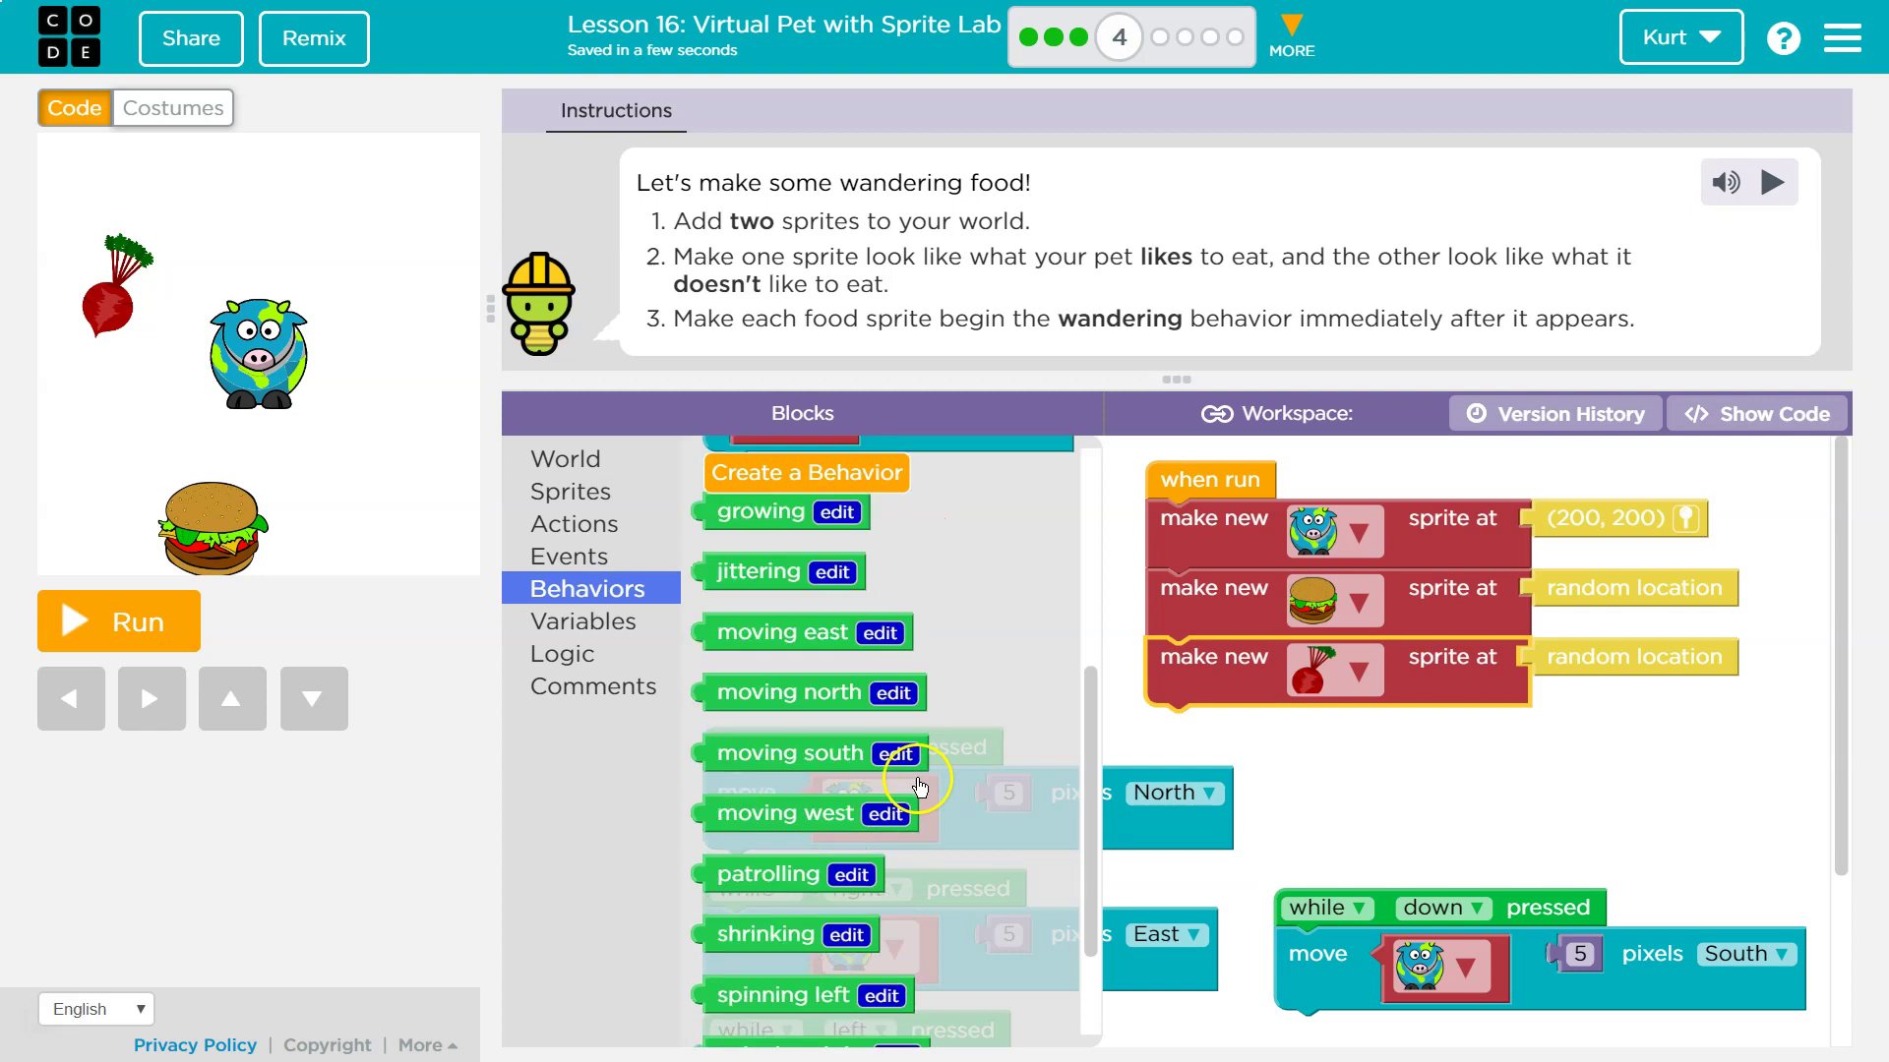
click(841, 651)
scroll(821, 640, up, 2)
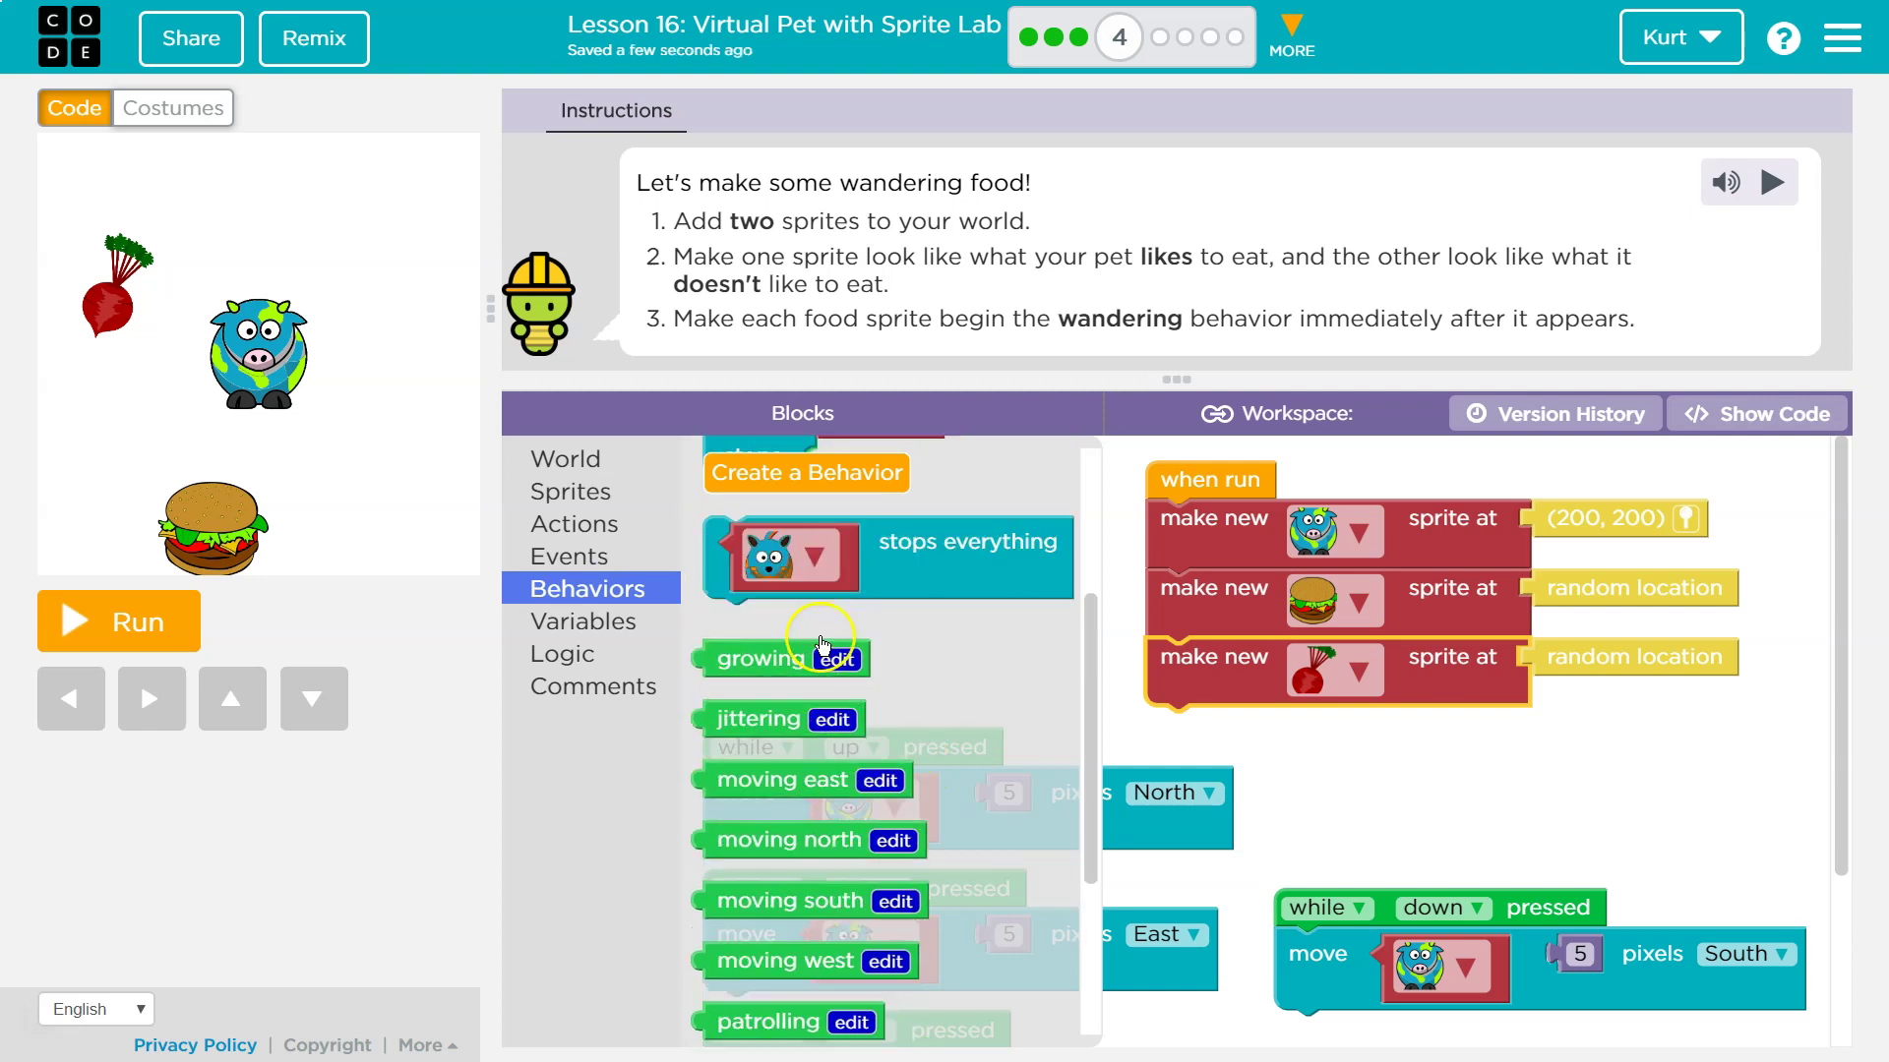
scroll(820, 649, down, 2)
scroll(815, 671, down, 2)
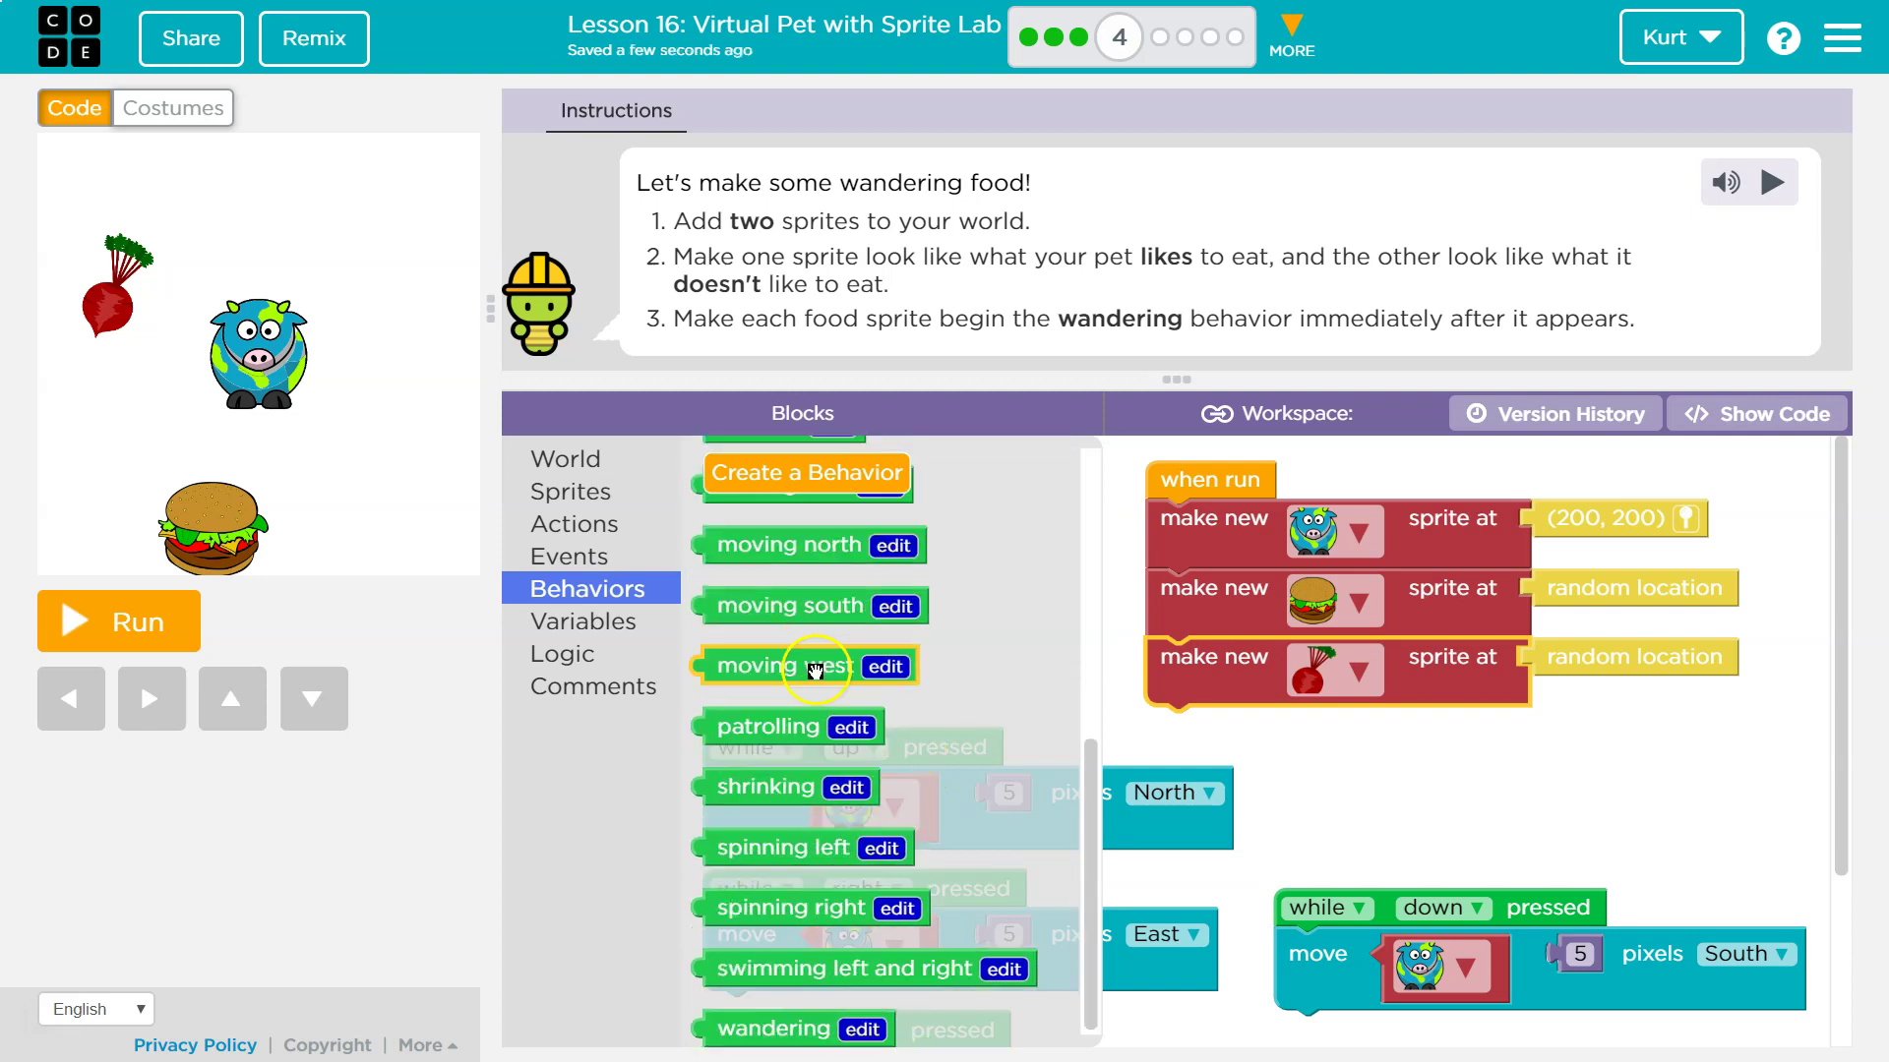
drag(767, 1028, 1437, 757)
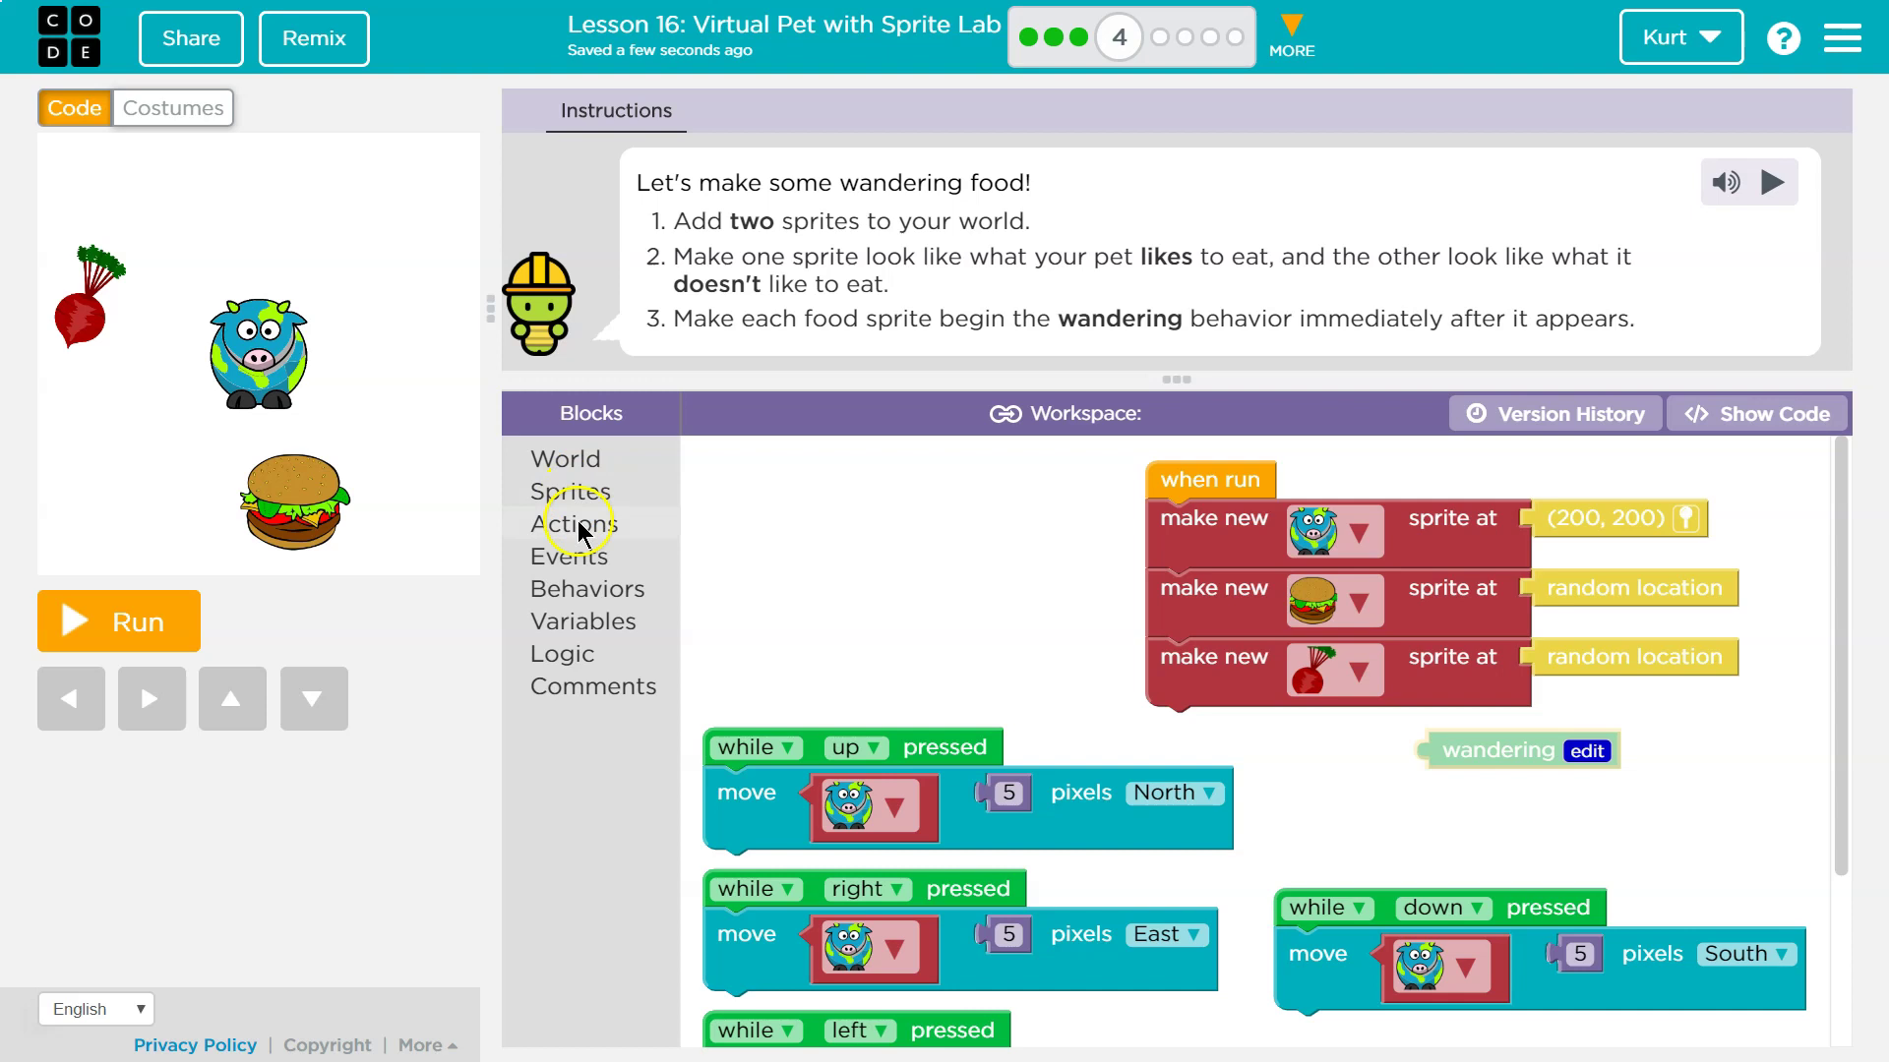
click(614, 596)
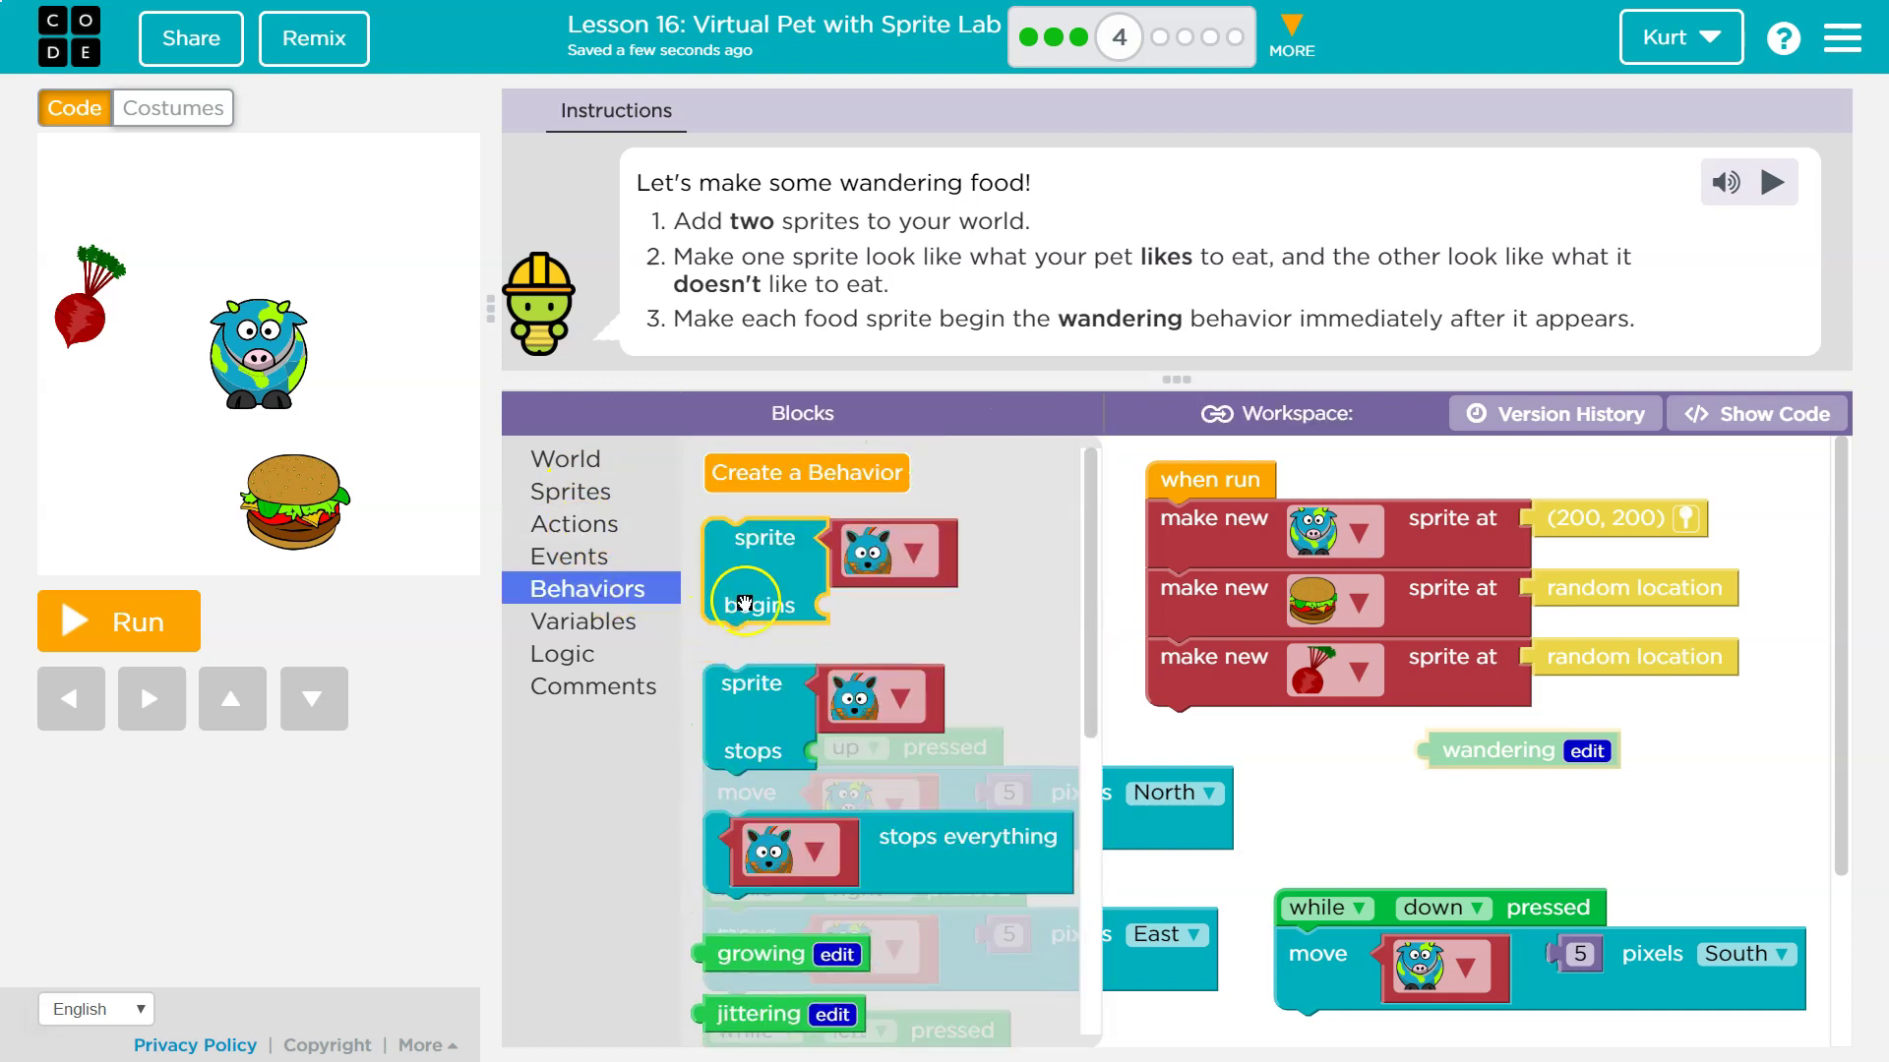
drag(819, 600, 1195, 783)
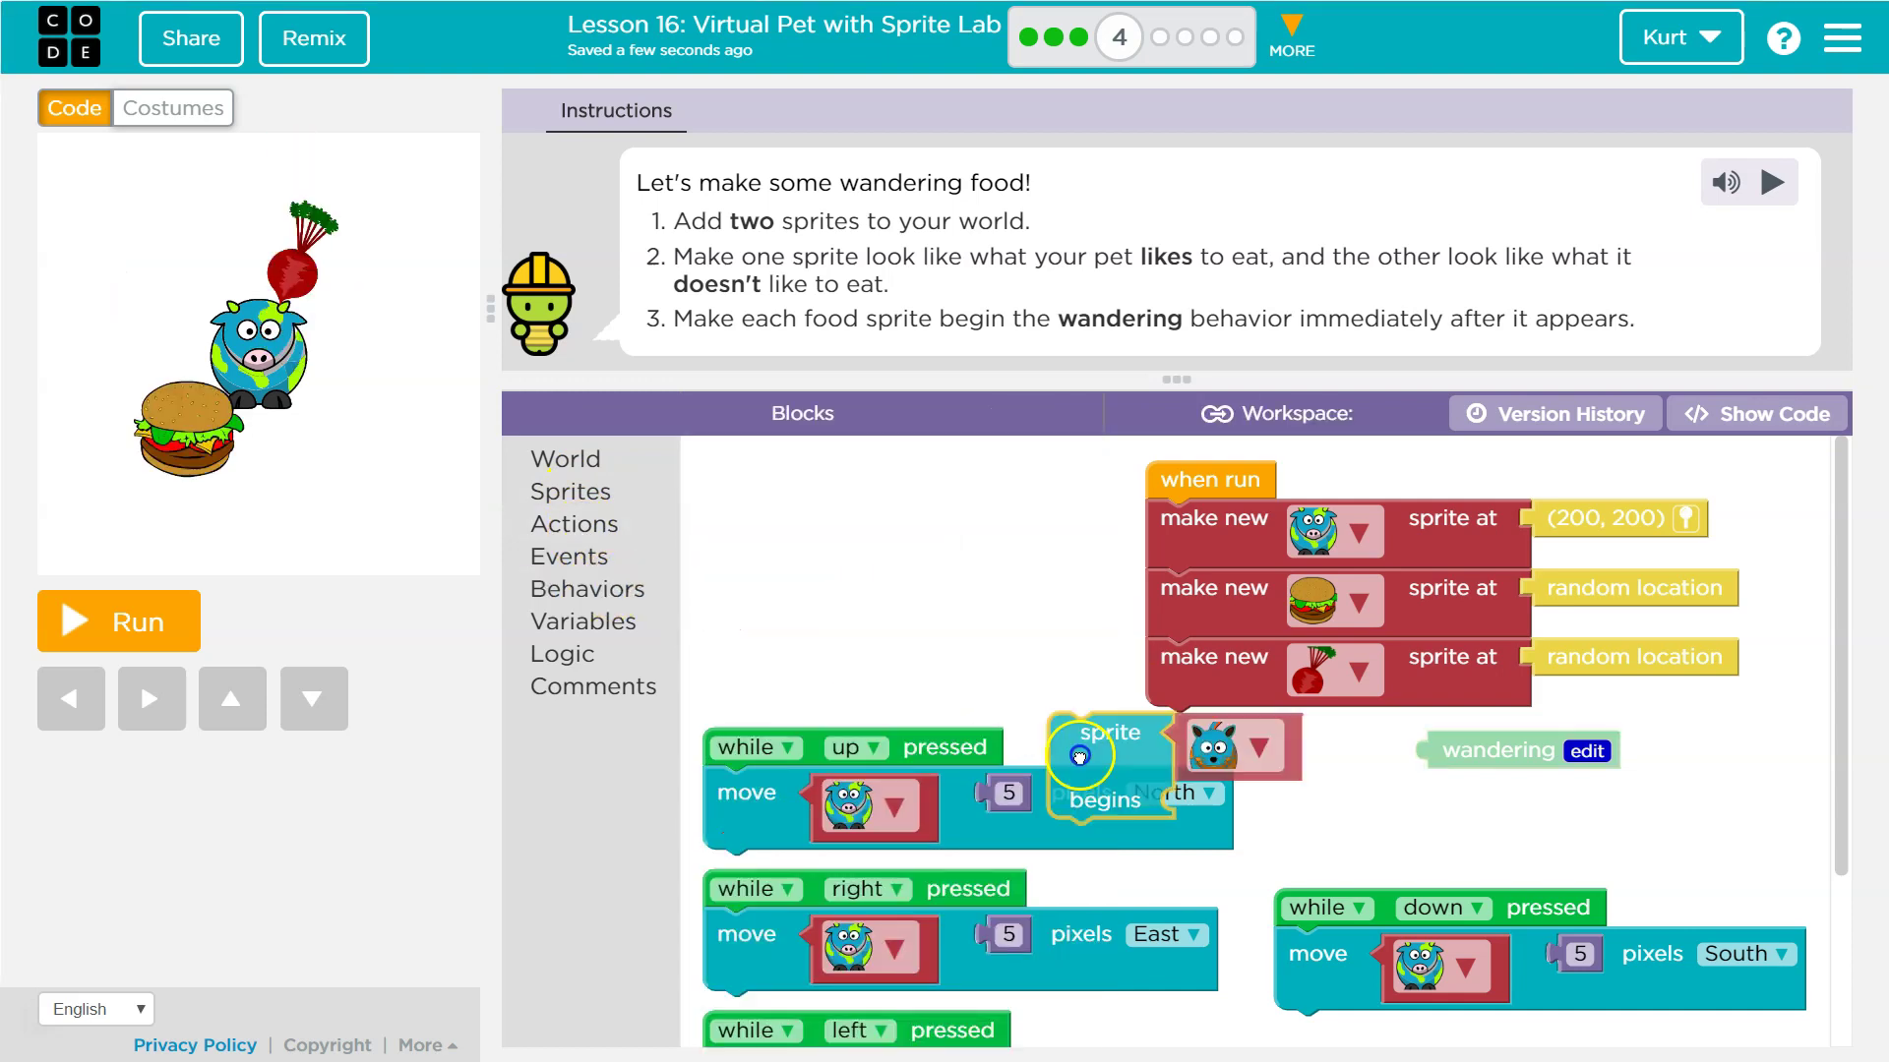
Attach the 'sprite begins' block under when run and plug wandering into it
drag(967, 745, 1040, 804)
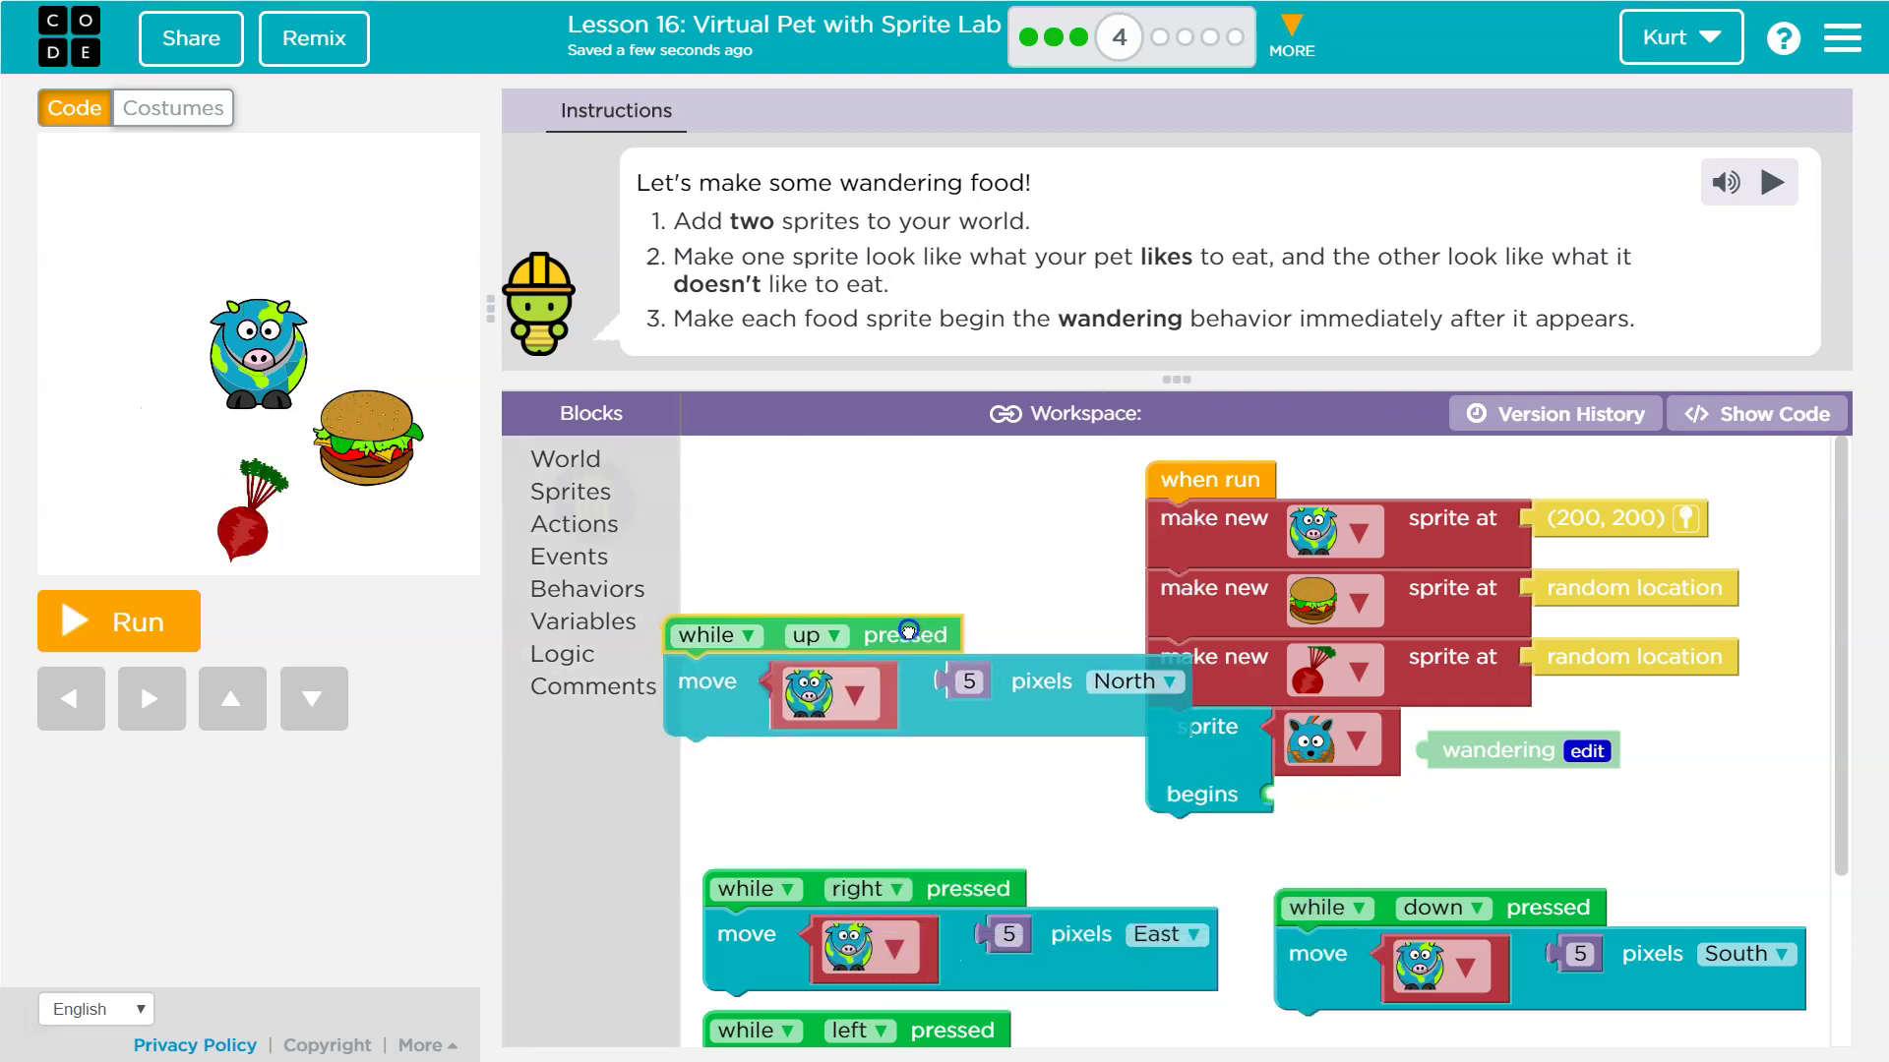
drag(1038, 804, 953, 697)
drag(1223, 486, 1281, 478)
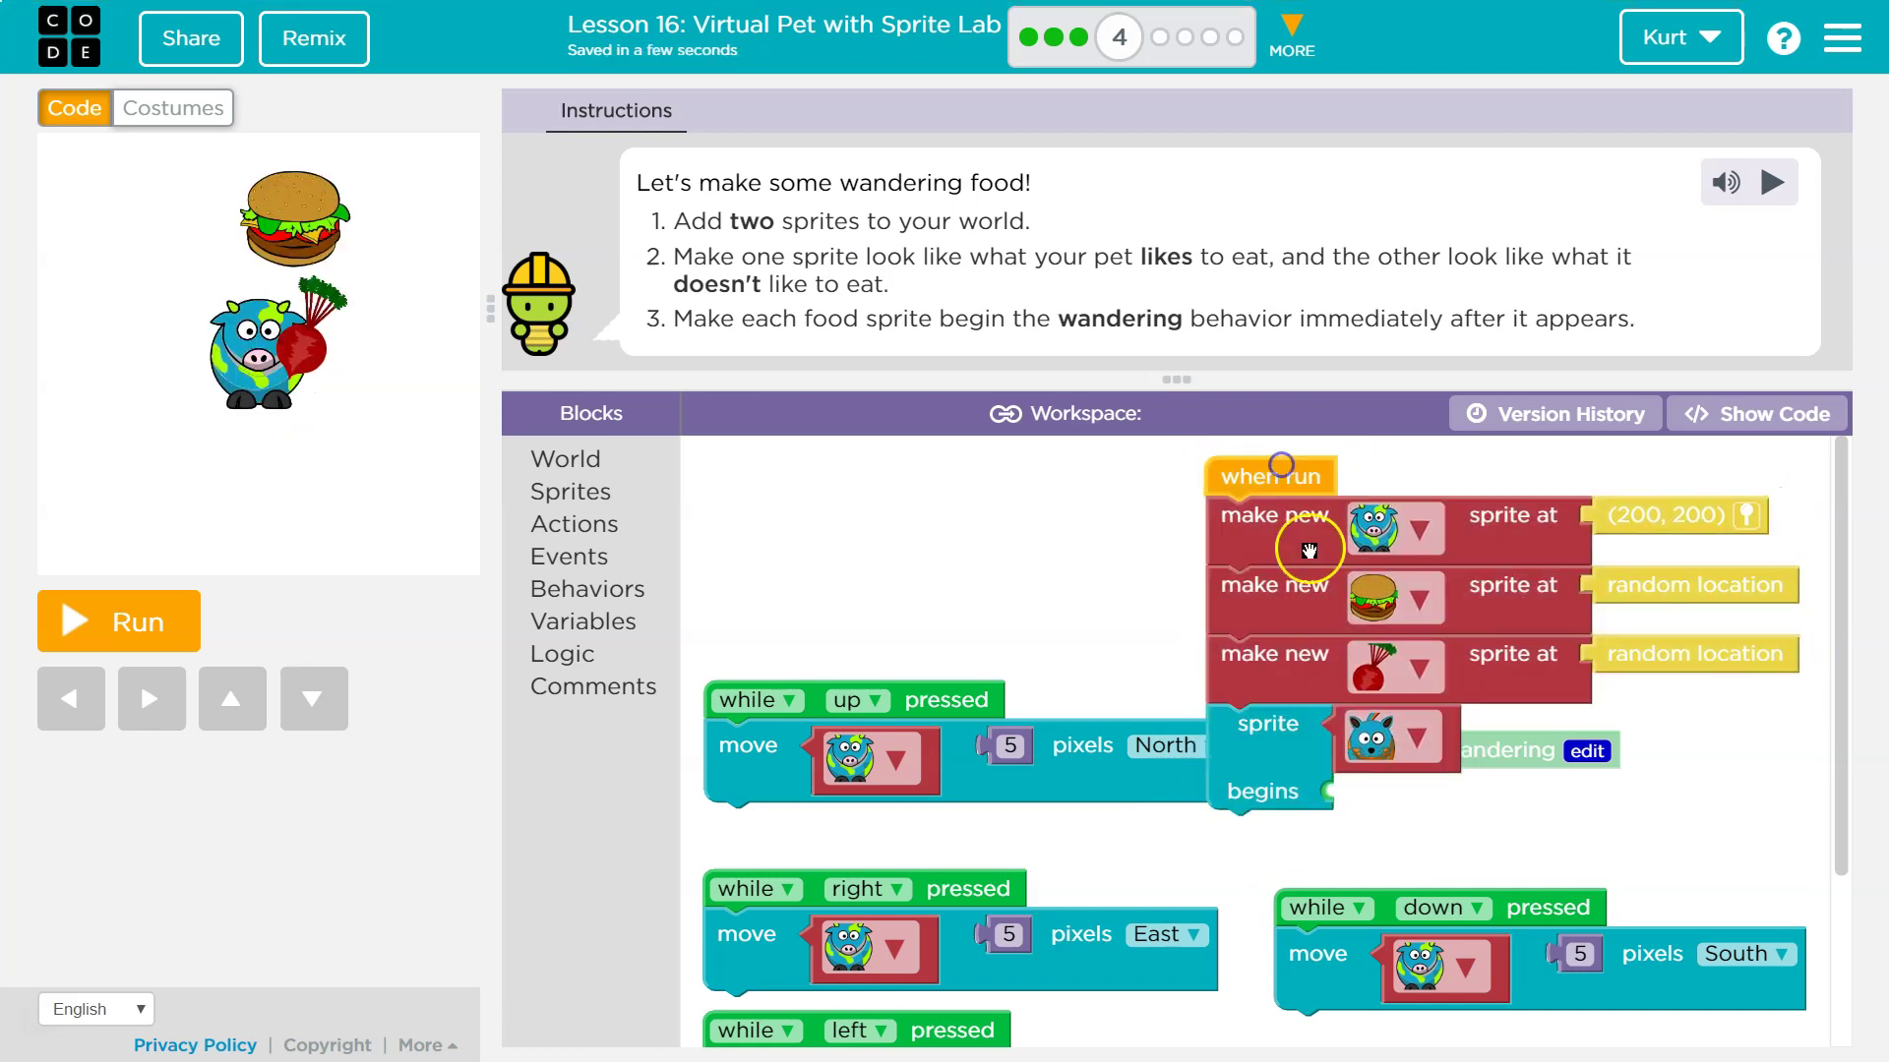
drag(1536, 750, 1442, 821)
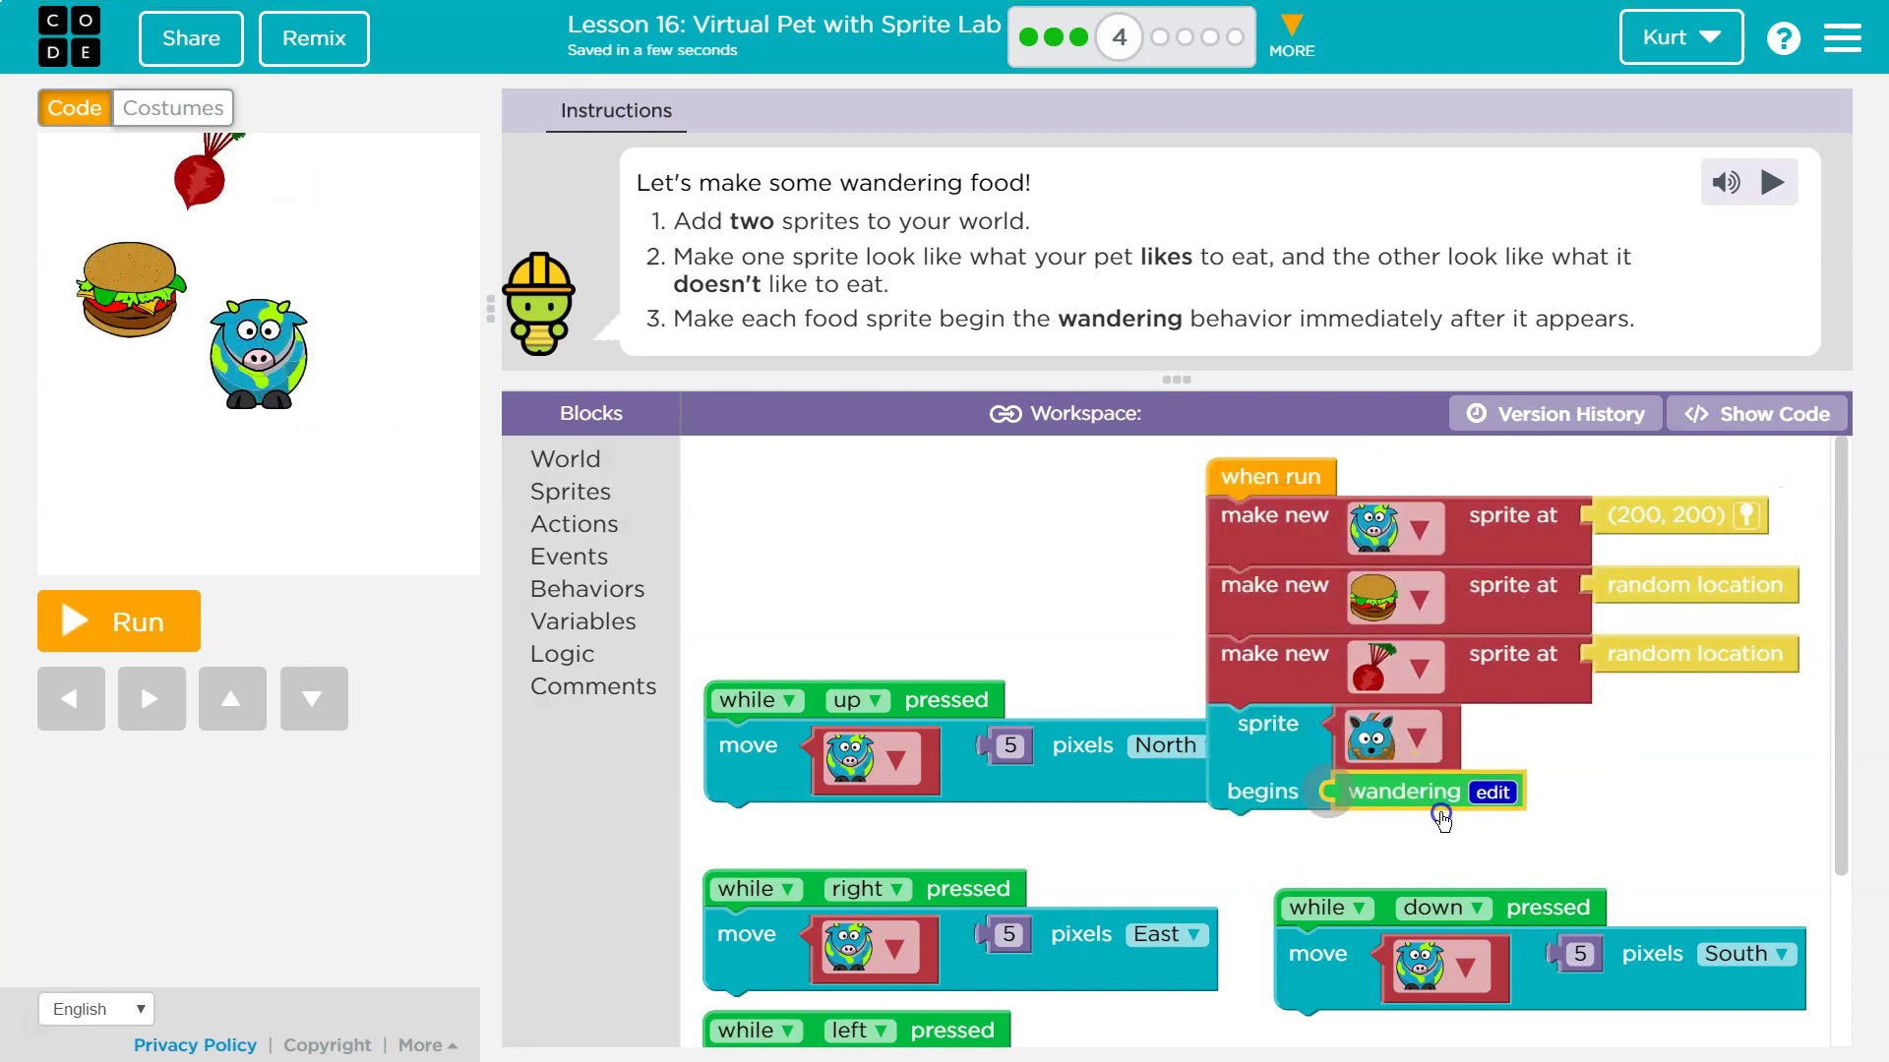
Set the wandering block's sprite to the burger and tidy the nearby key-press blocks
click(1372, 738)
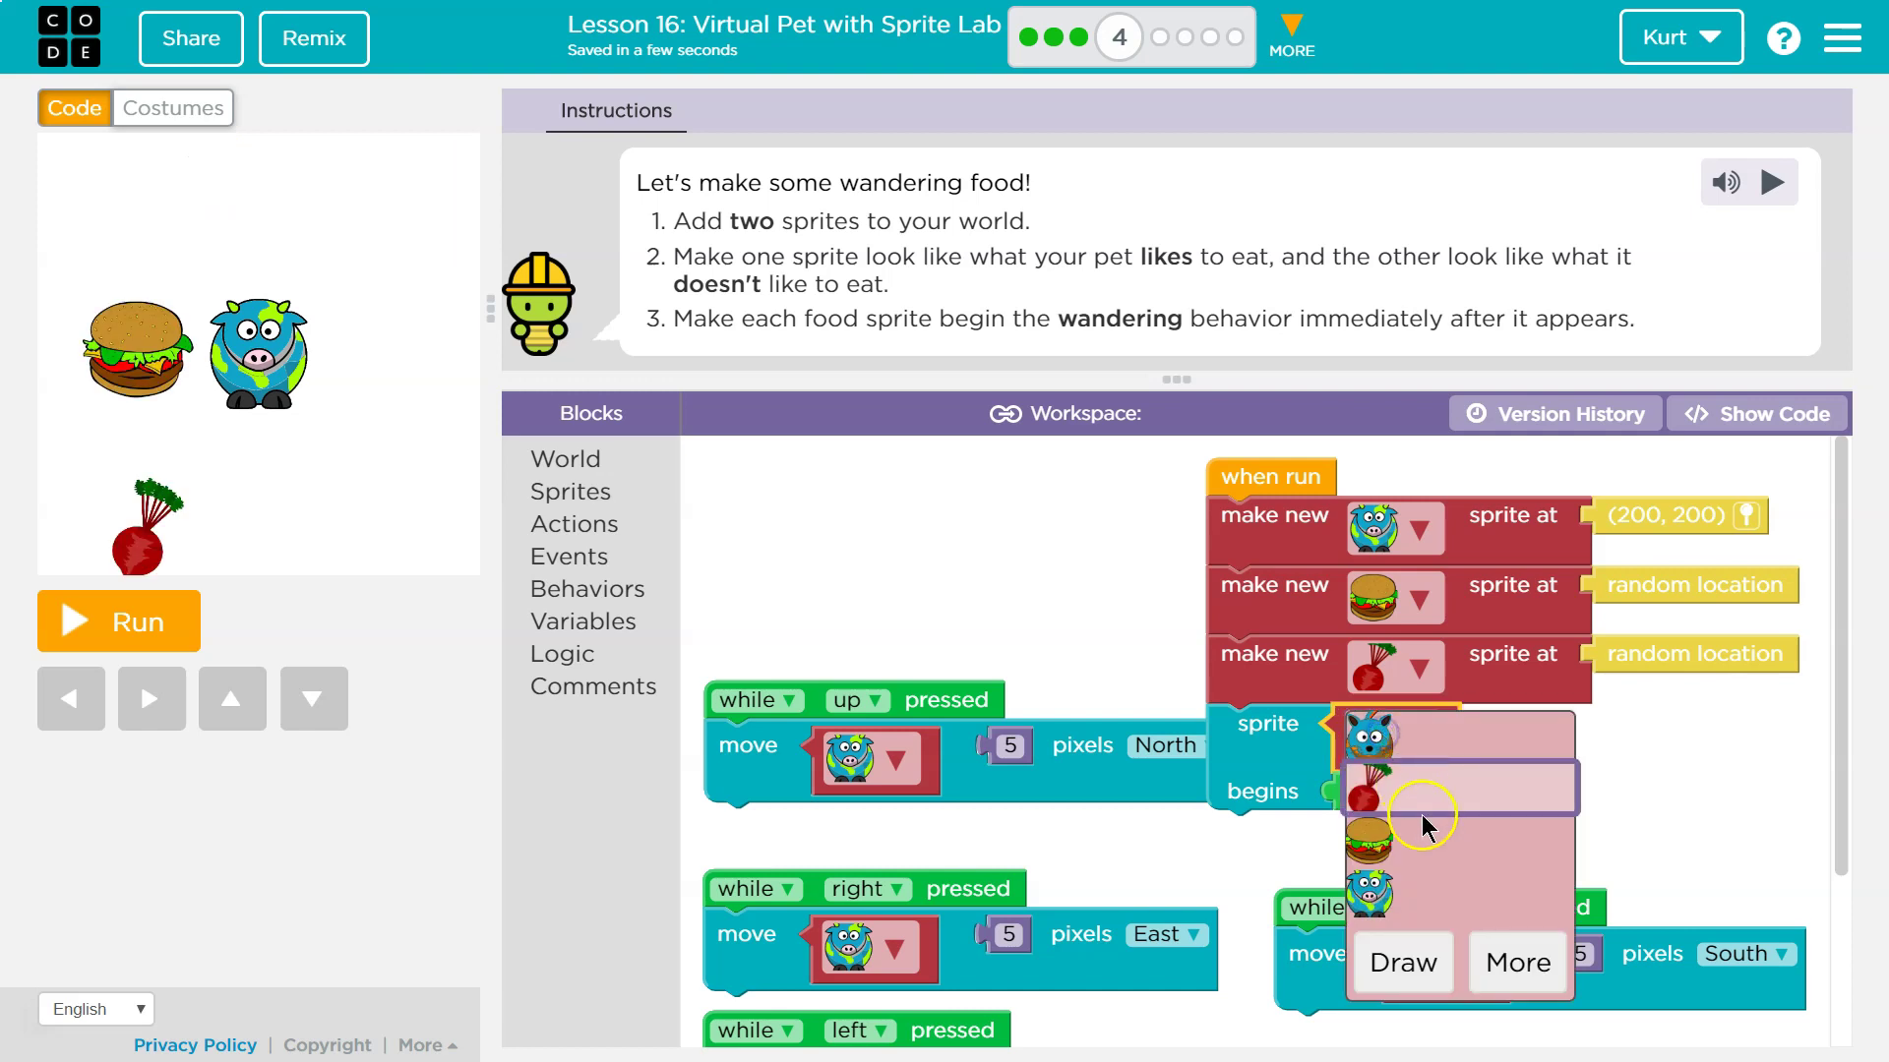
click(1392, 853)
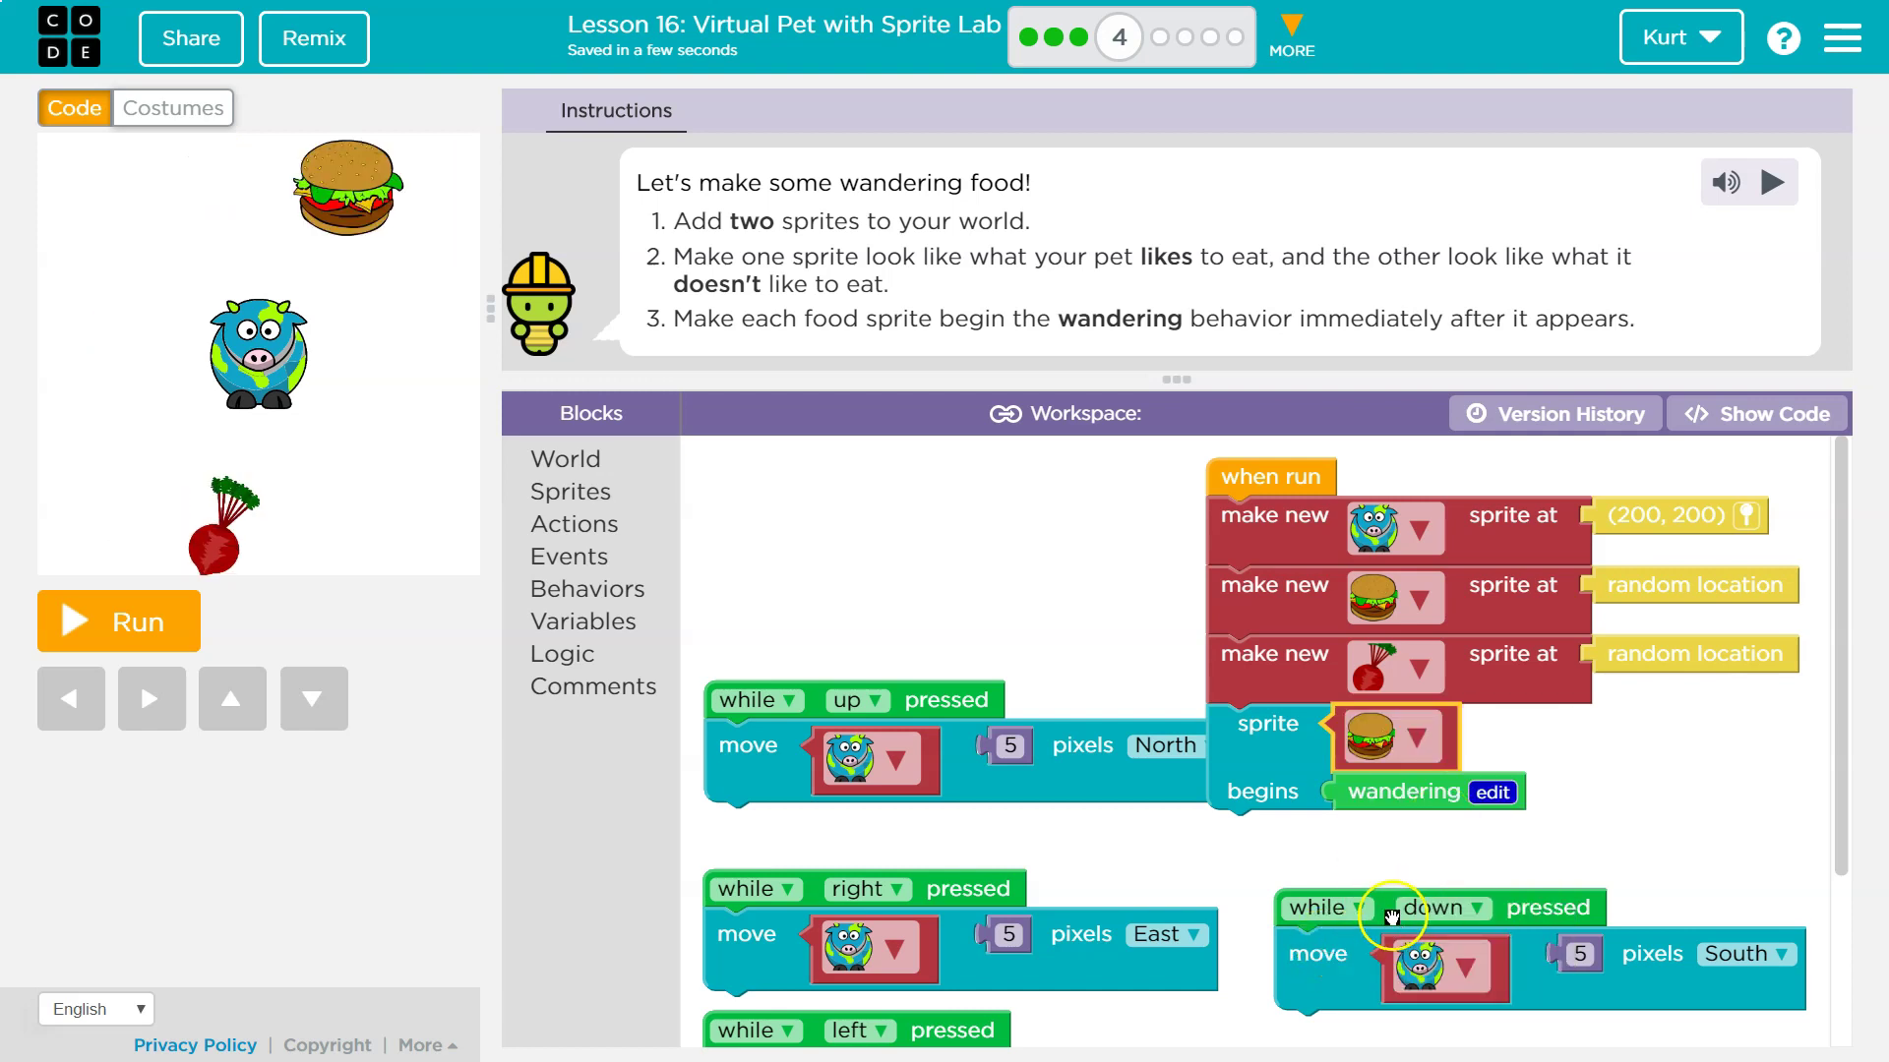
drag(1390, 918, 1362, 948)
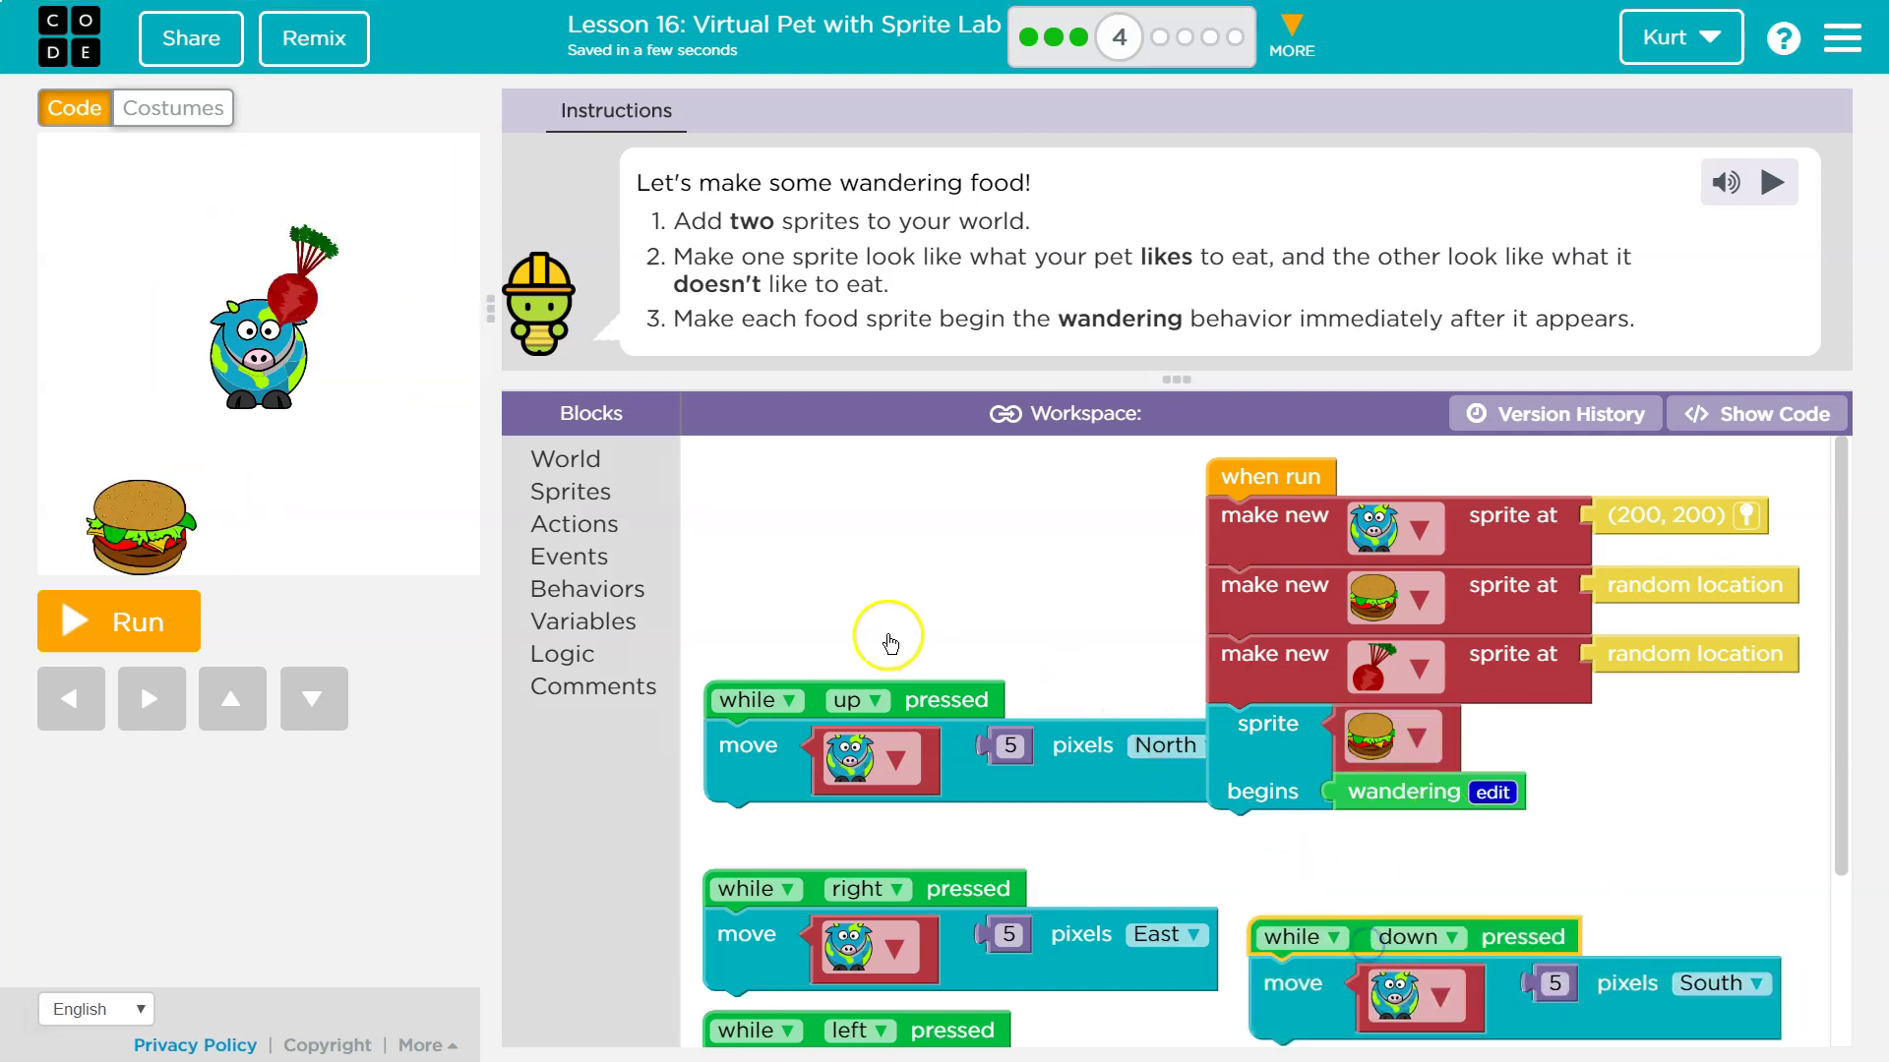
drag(936, 696, 867, 717)
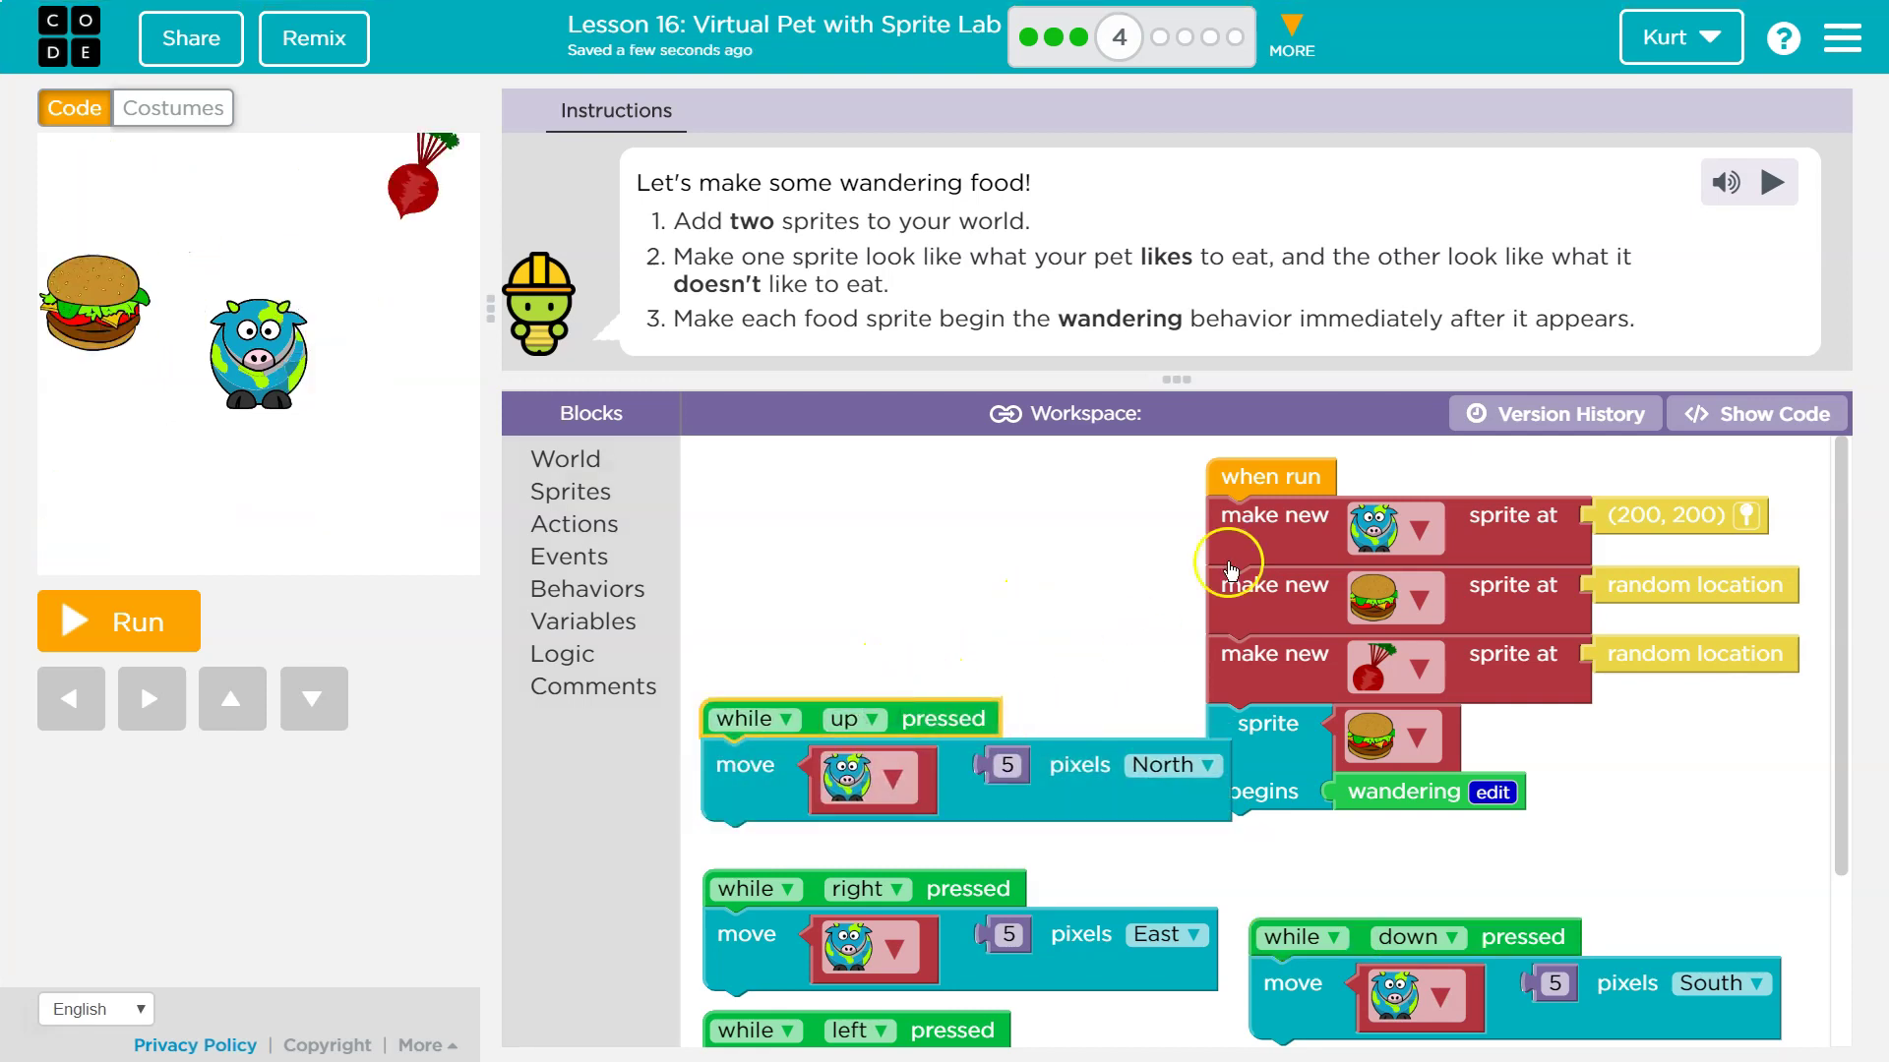
drag(1262, 483, 1278, 486)
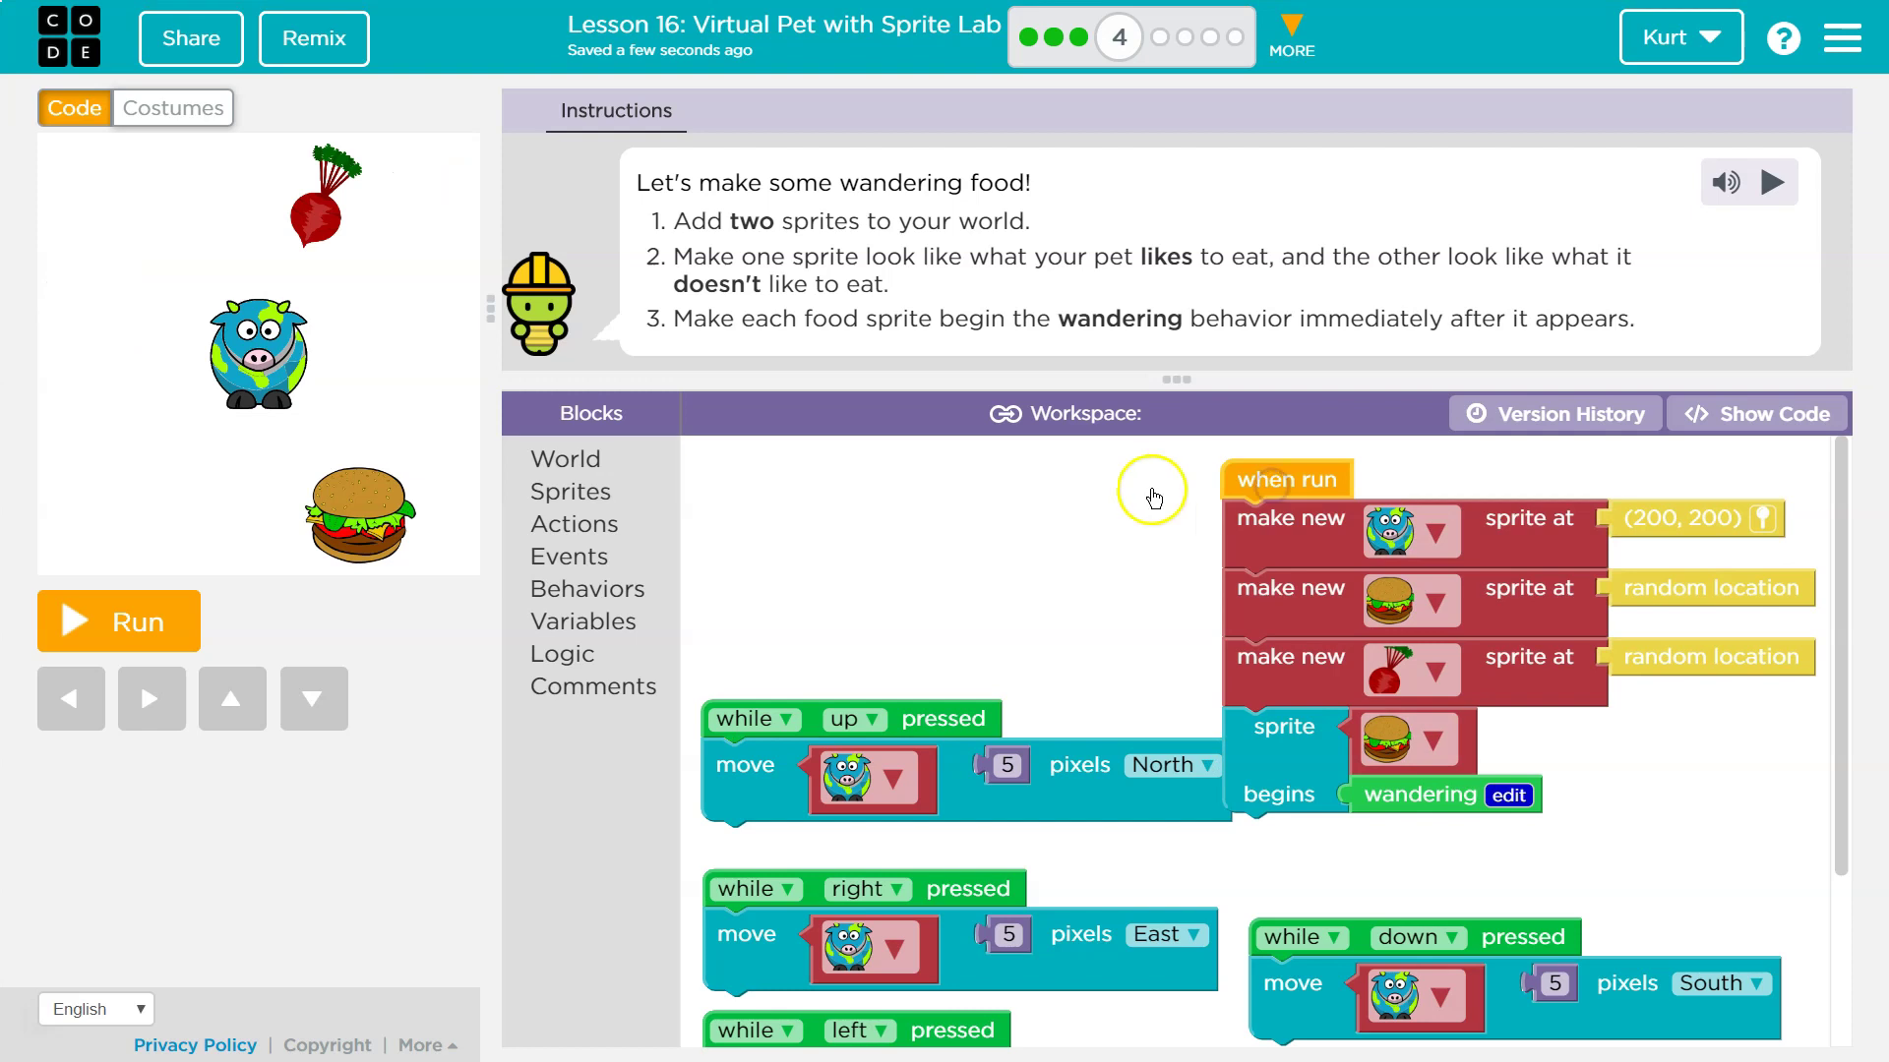
Add a second 'sprite begins' block under the first, with its sprite set to the beet
click(560, 501)
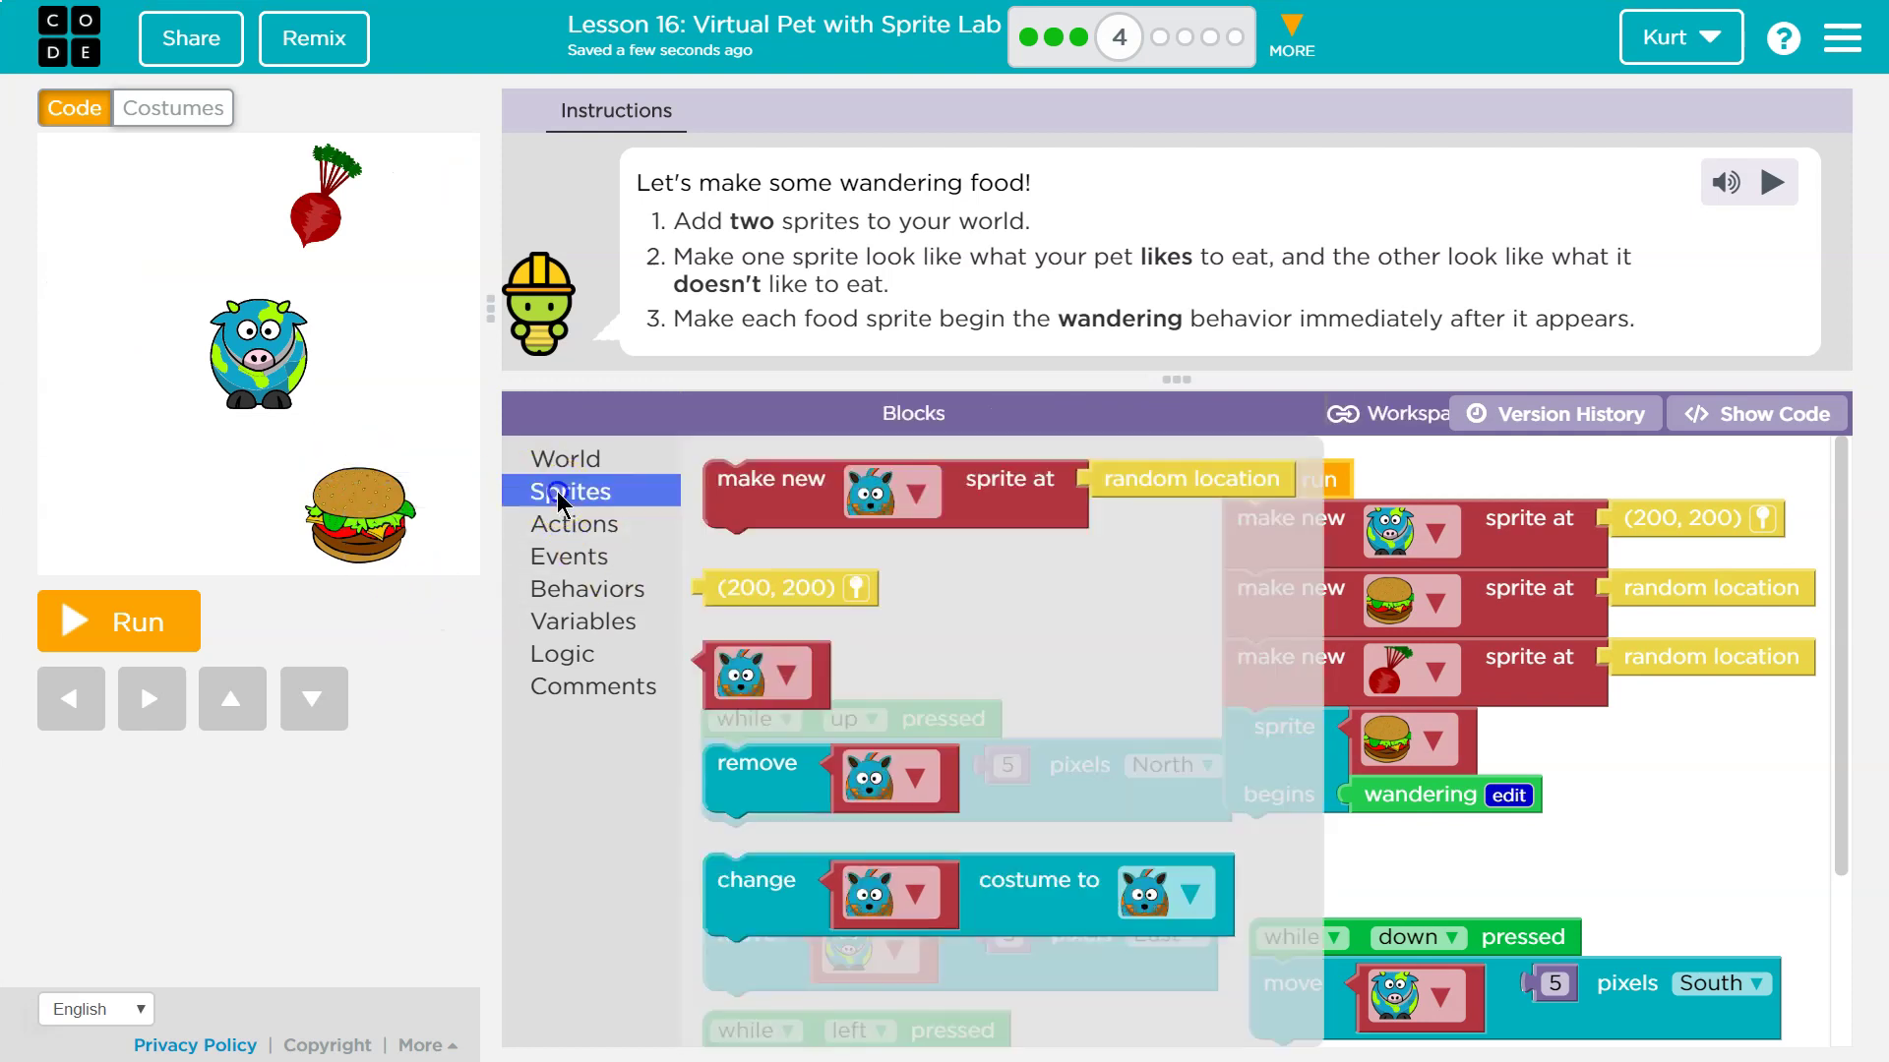
click(578, 601)
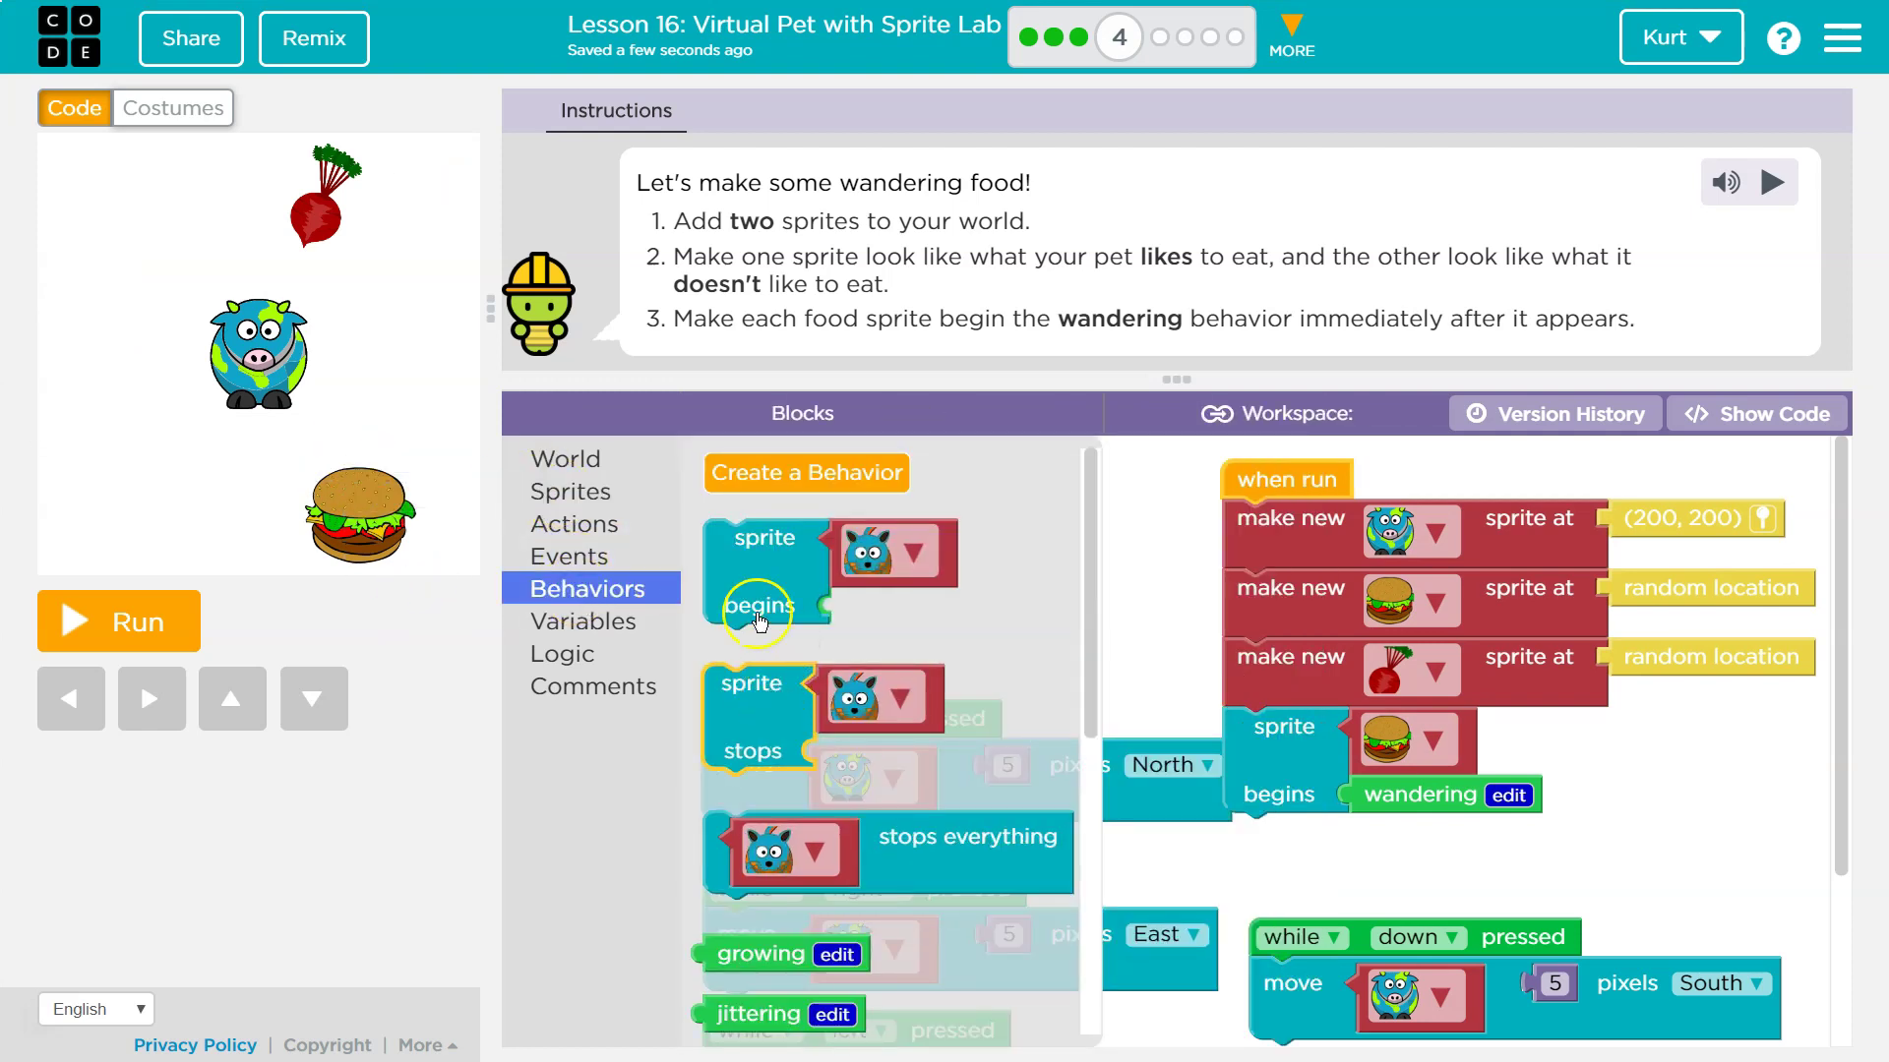
click(744, 569)
drag(743, 568, 1270, 862)
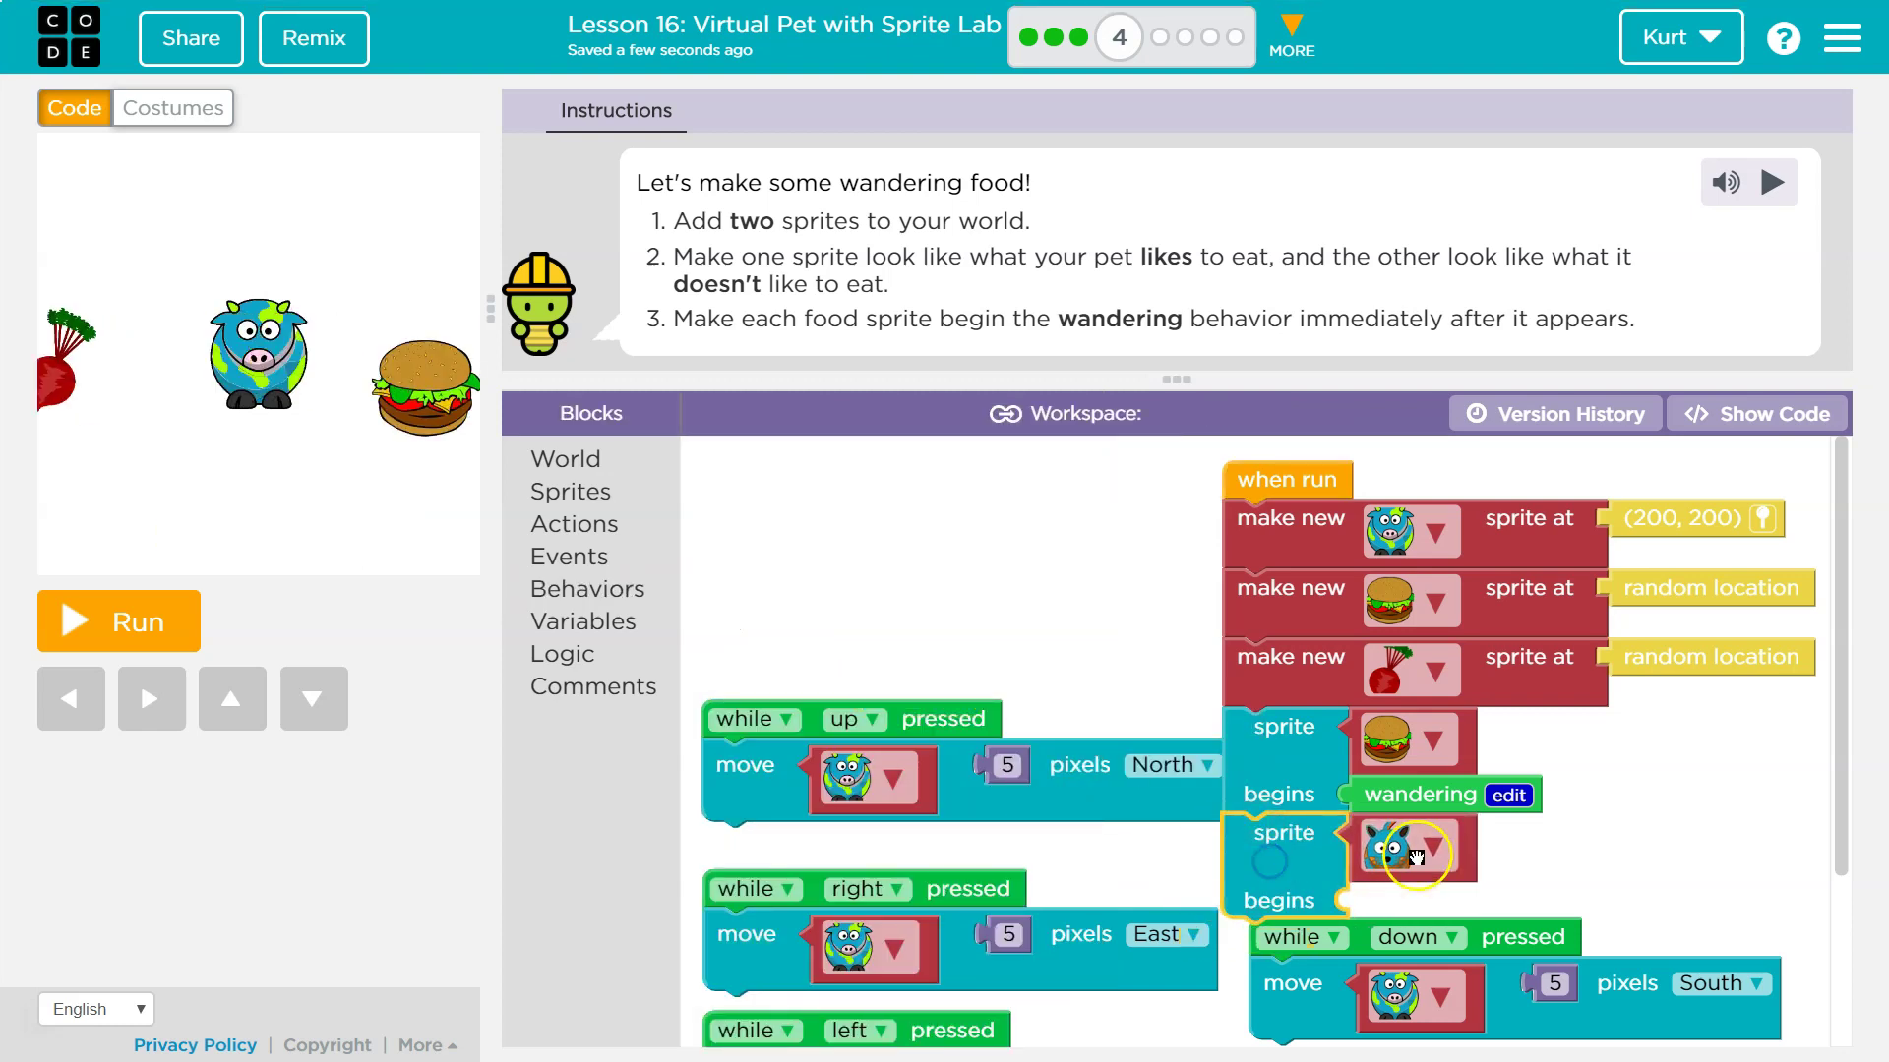
click(1414, 848)
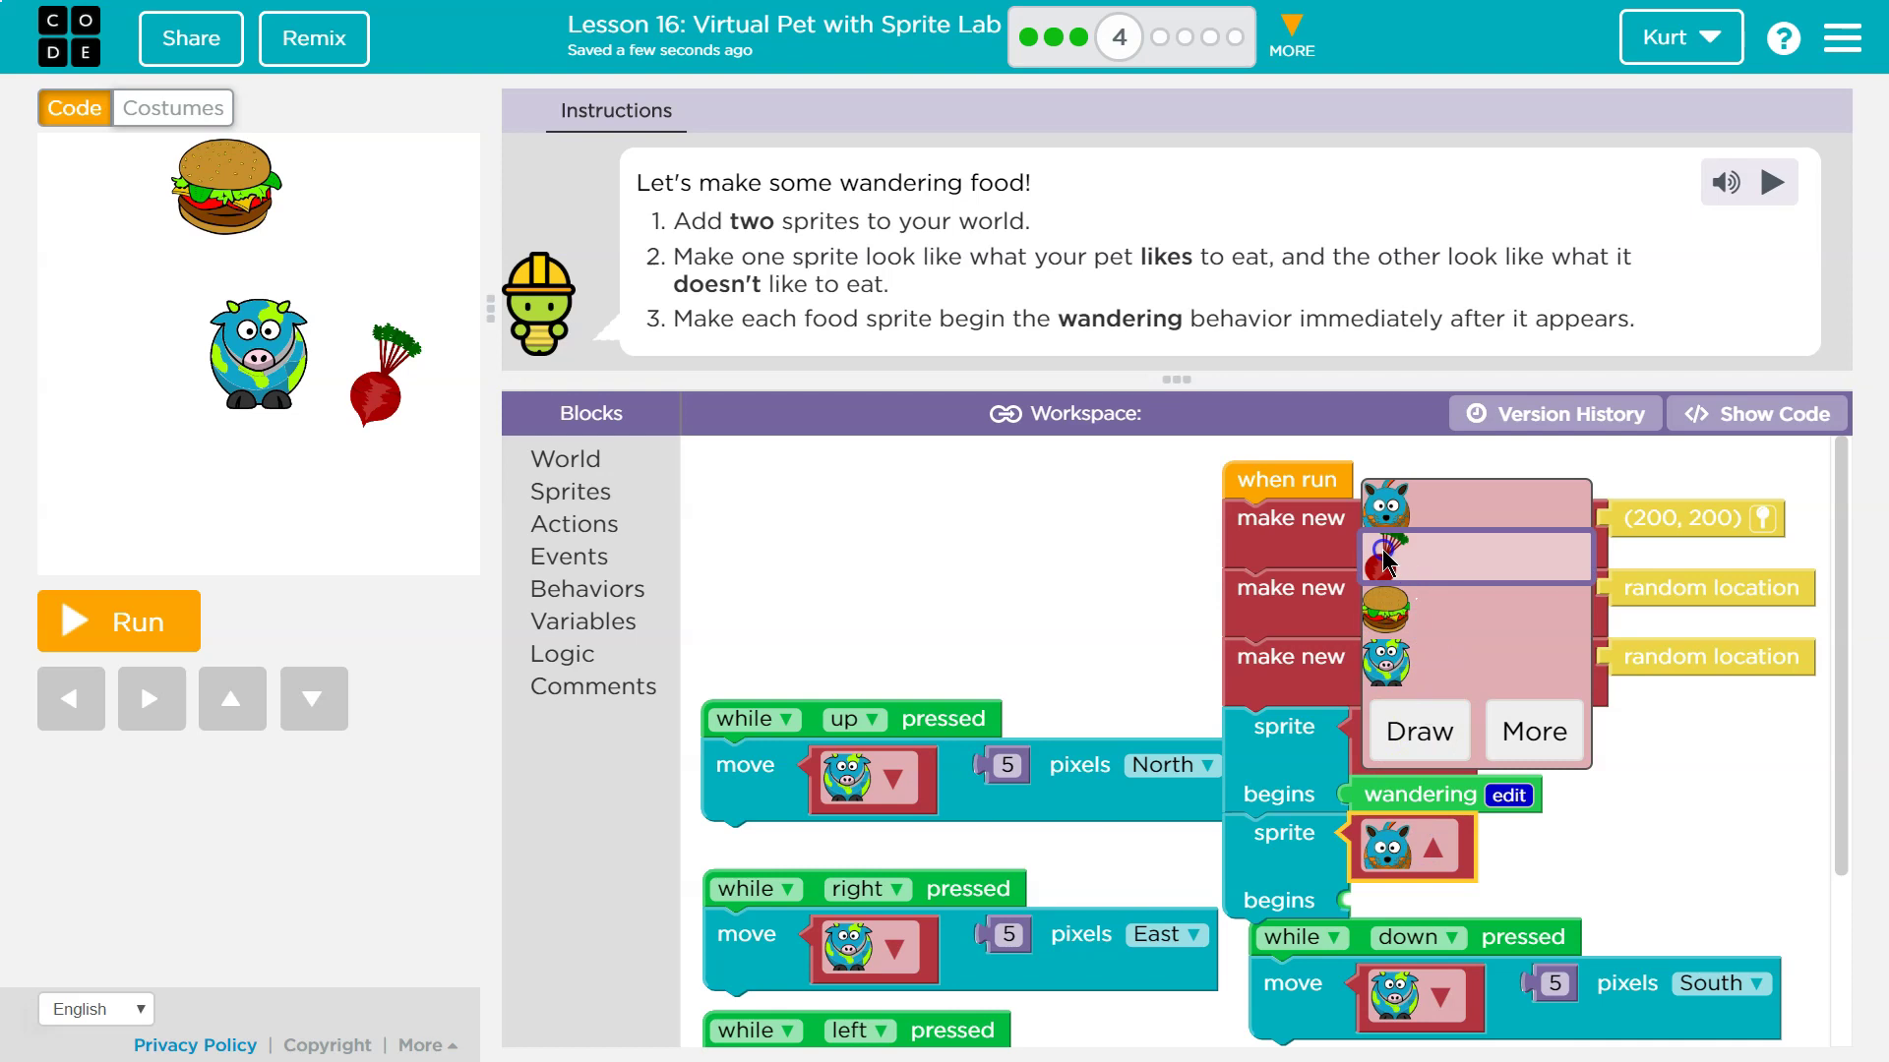
click(1411, 587)
Rearrange the workspace and attach wandering to the beet's 'sprite begins' block
drag(1082, 368, 1068, 243)
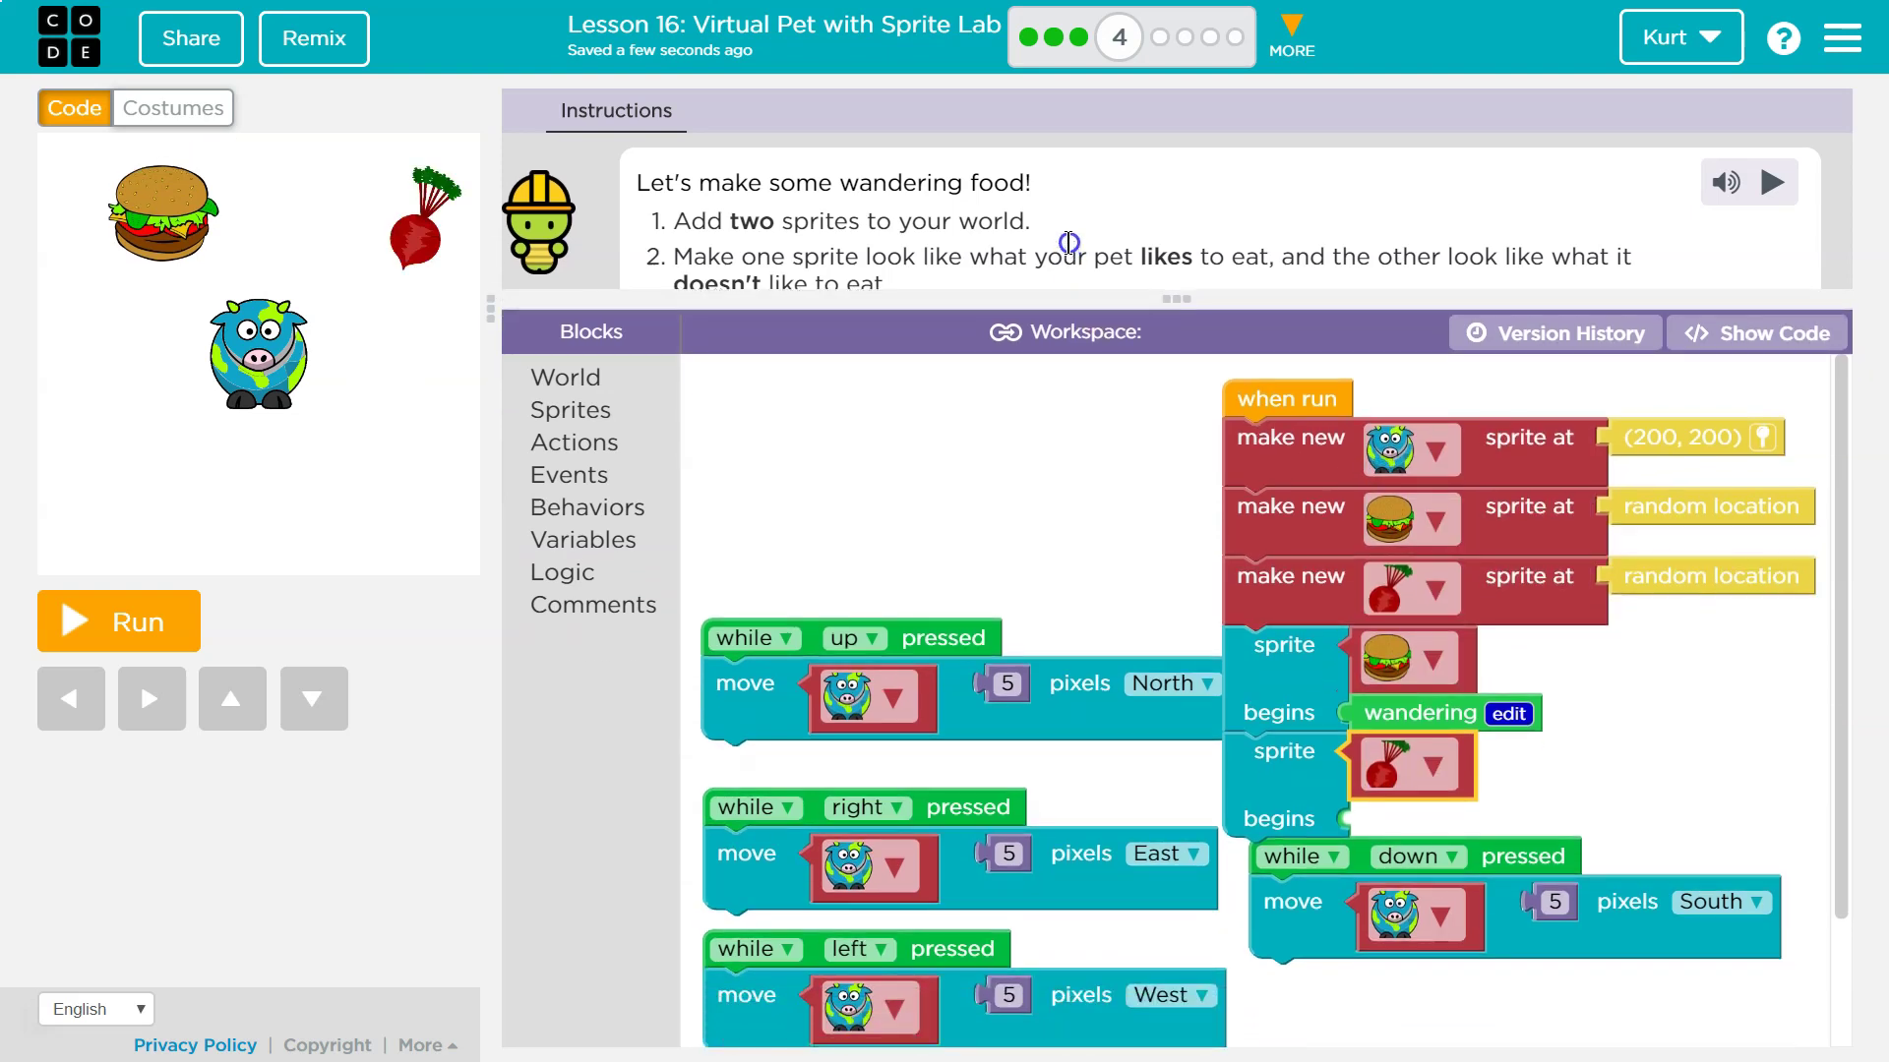
drag(1286, 401, 1274, 397)
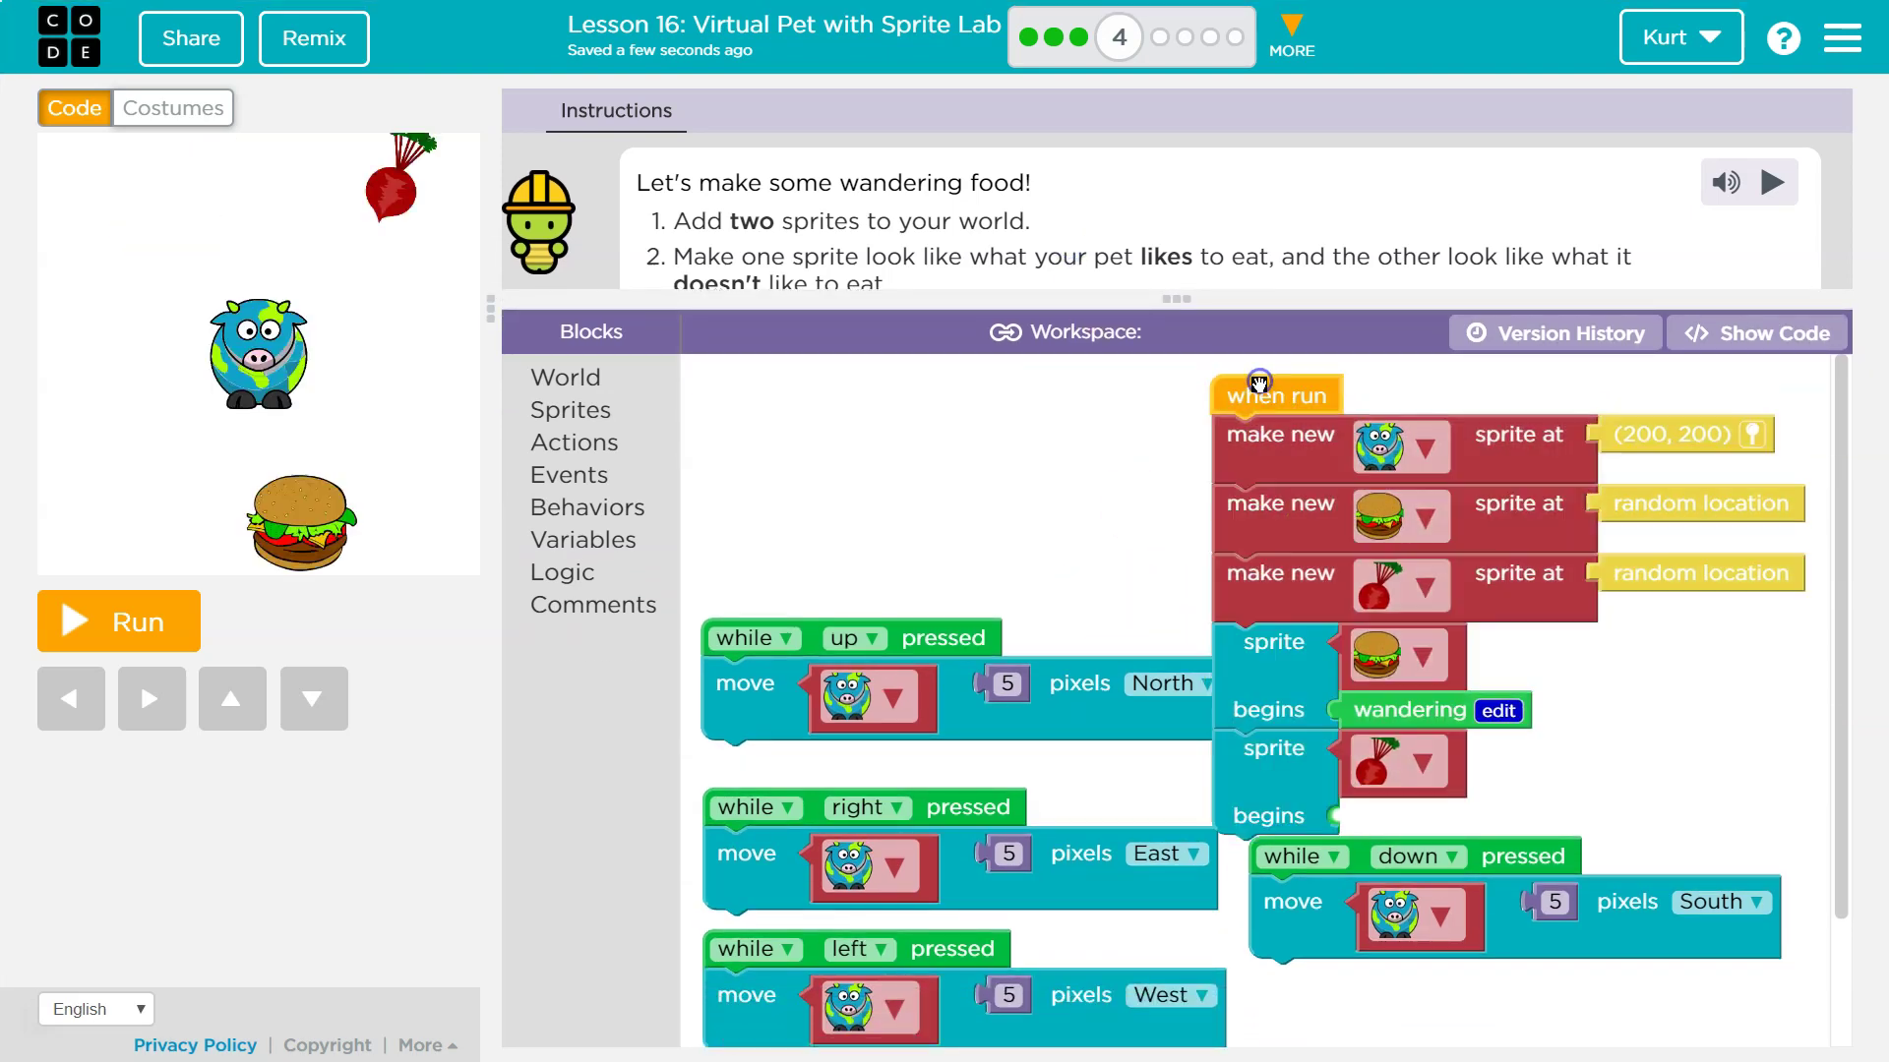
click(1411, 871)
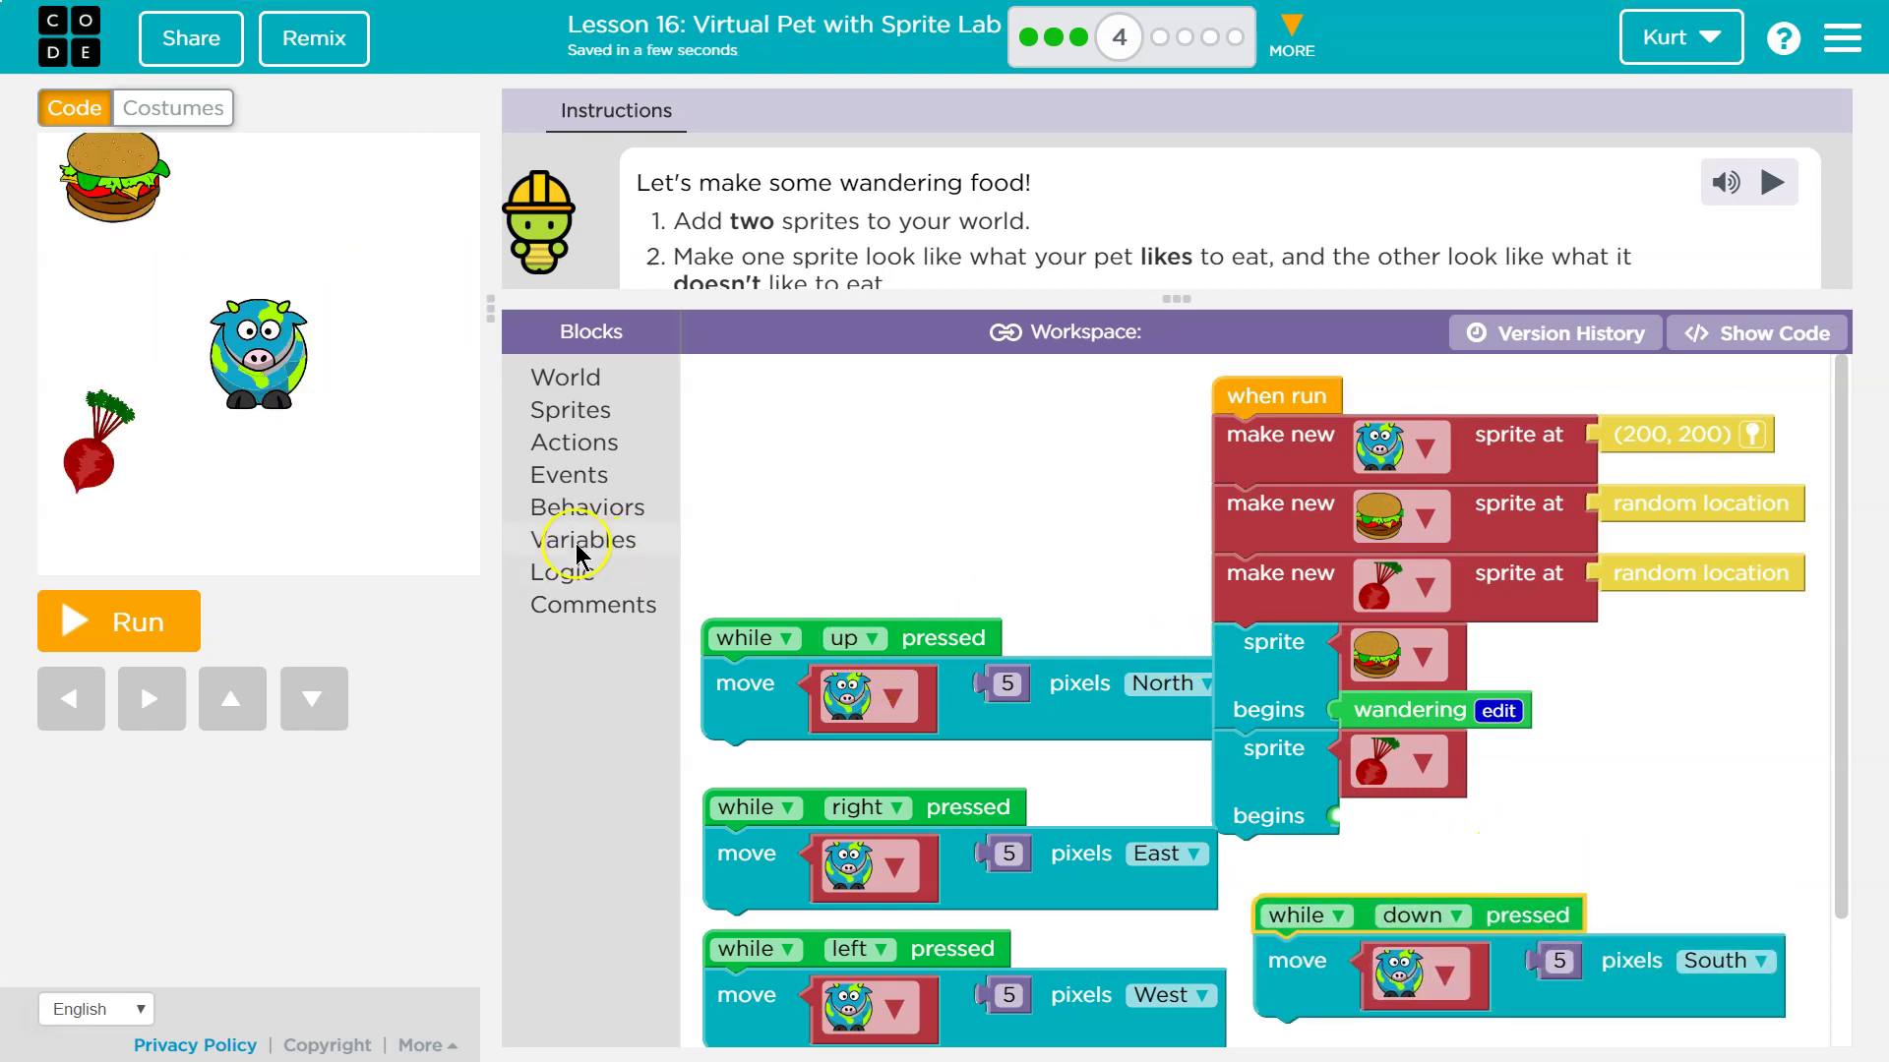
click(587, 505)
scroll(805, 933, down, 2)
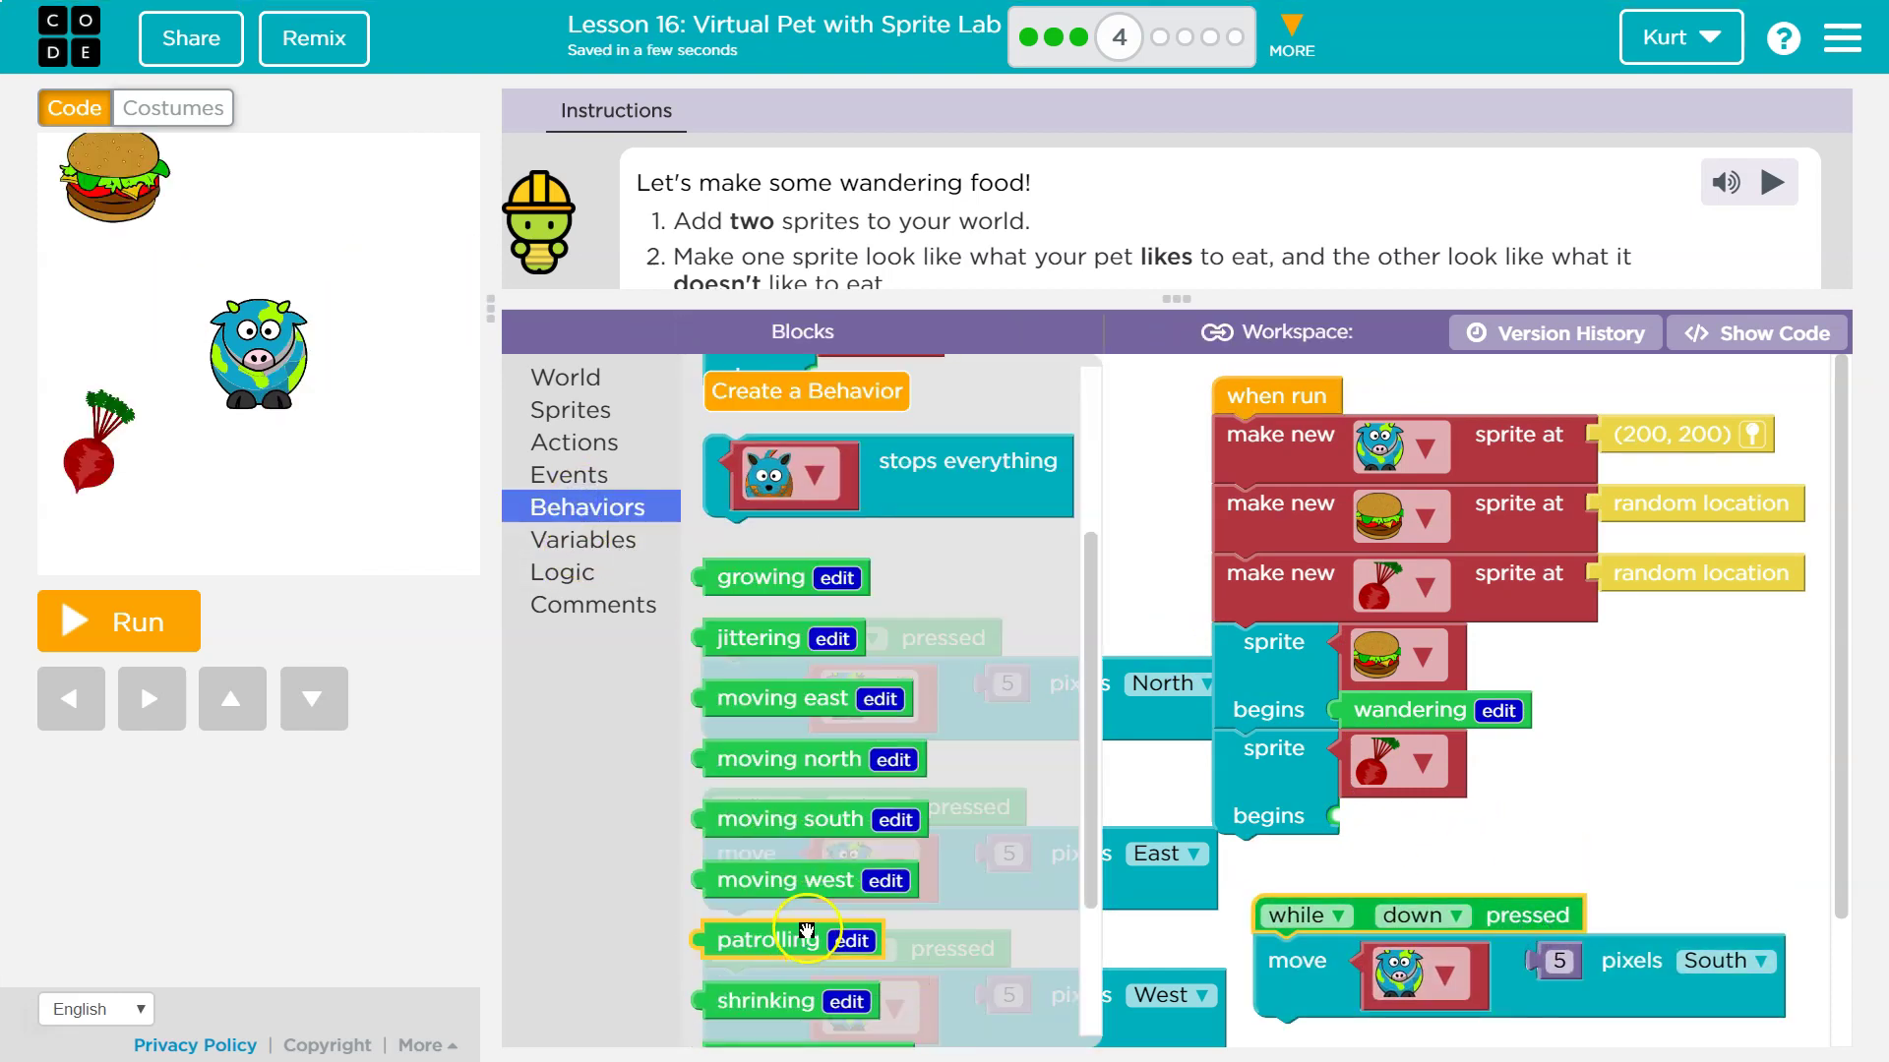
scroll(806, 934, down, 3)
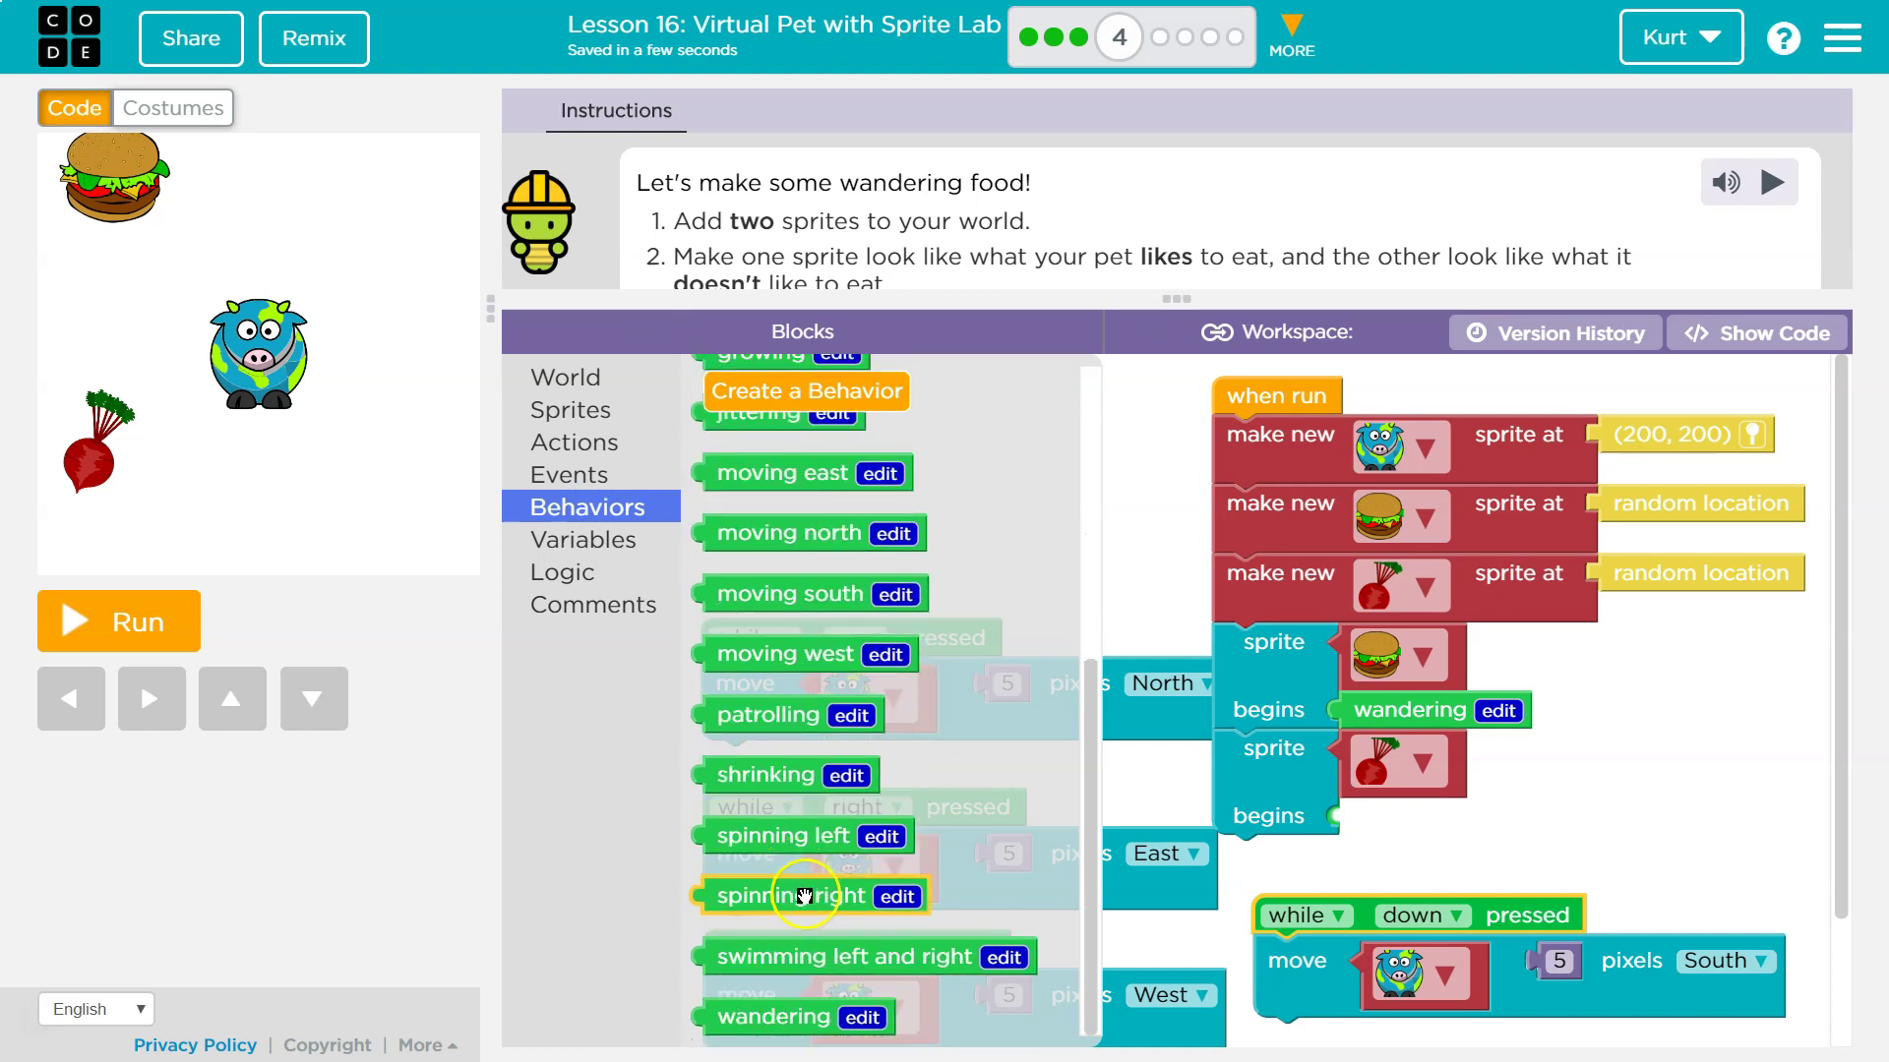
drag(774, 1018, 1449, 805)
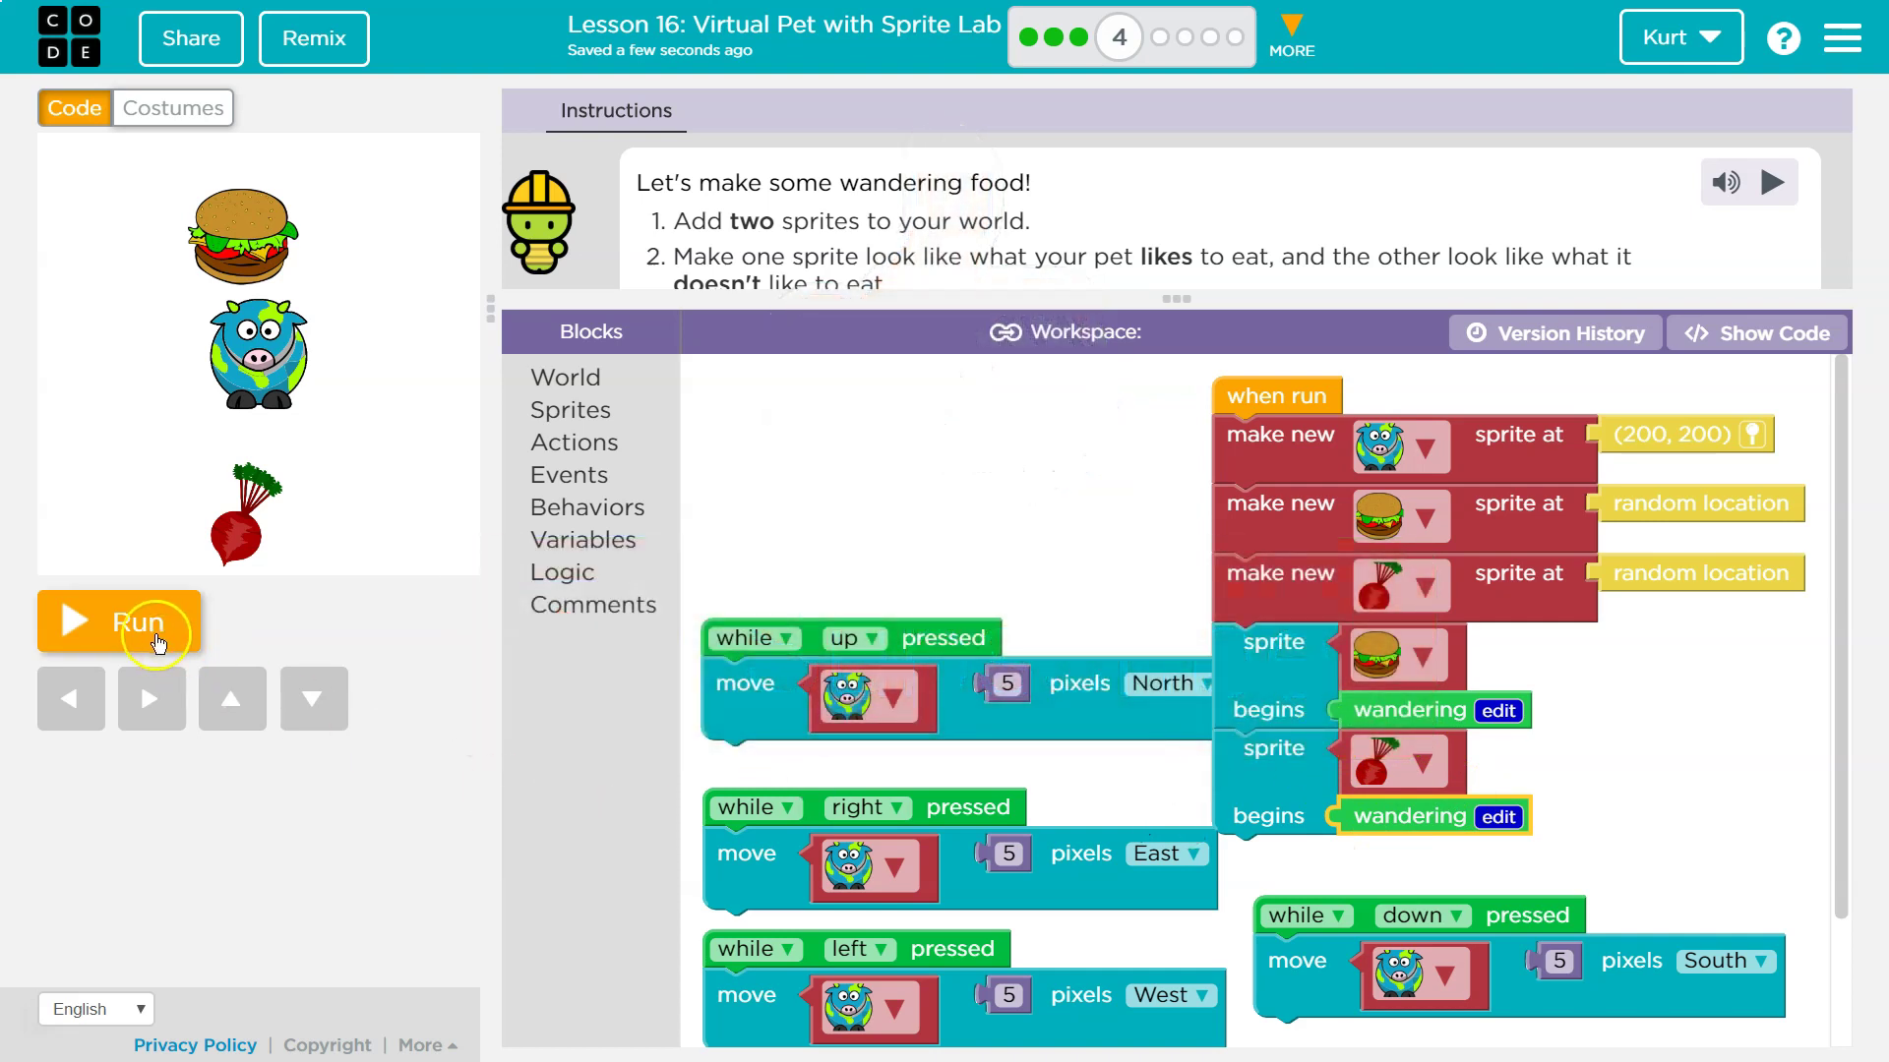
Run the program and press the up button twice to move the cow, completing Puzzle 4
click(159, 645)
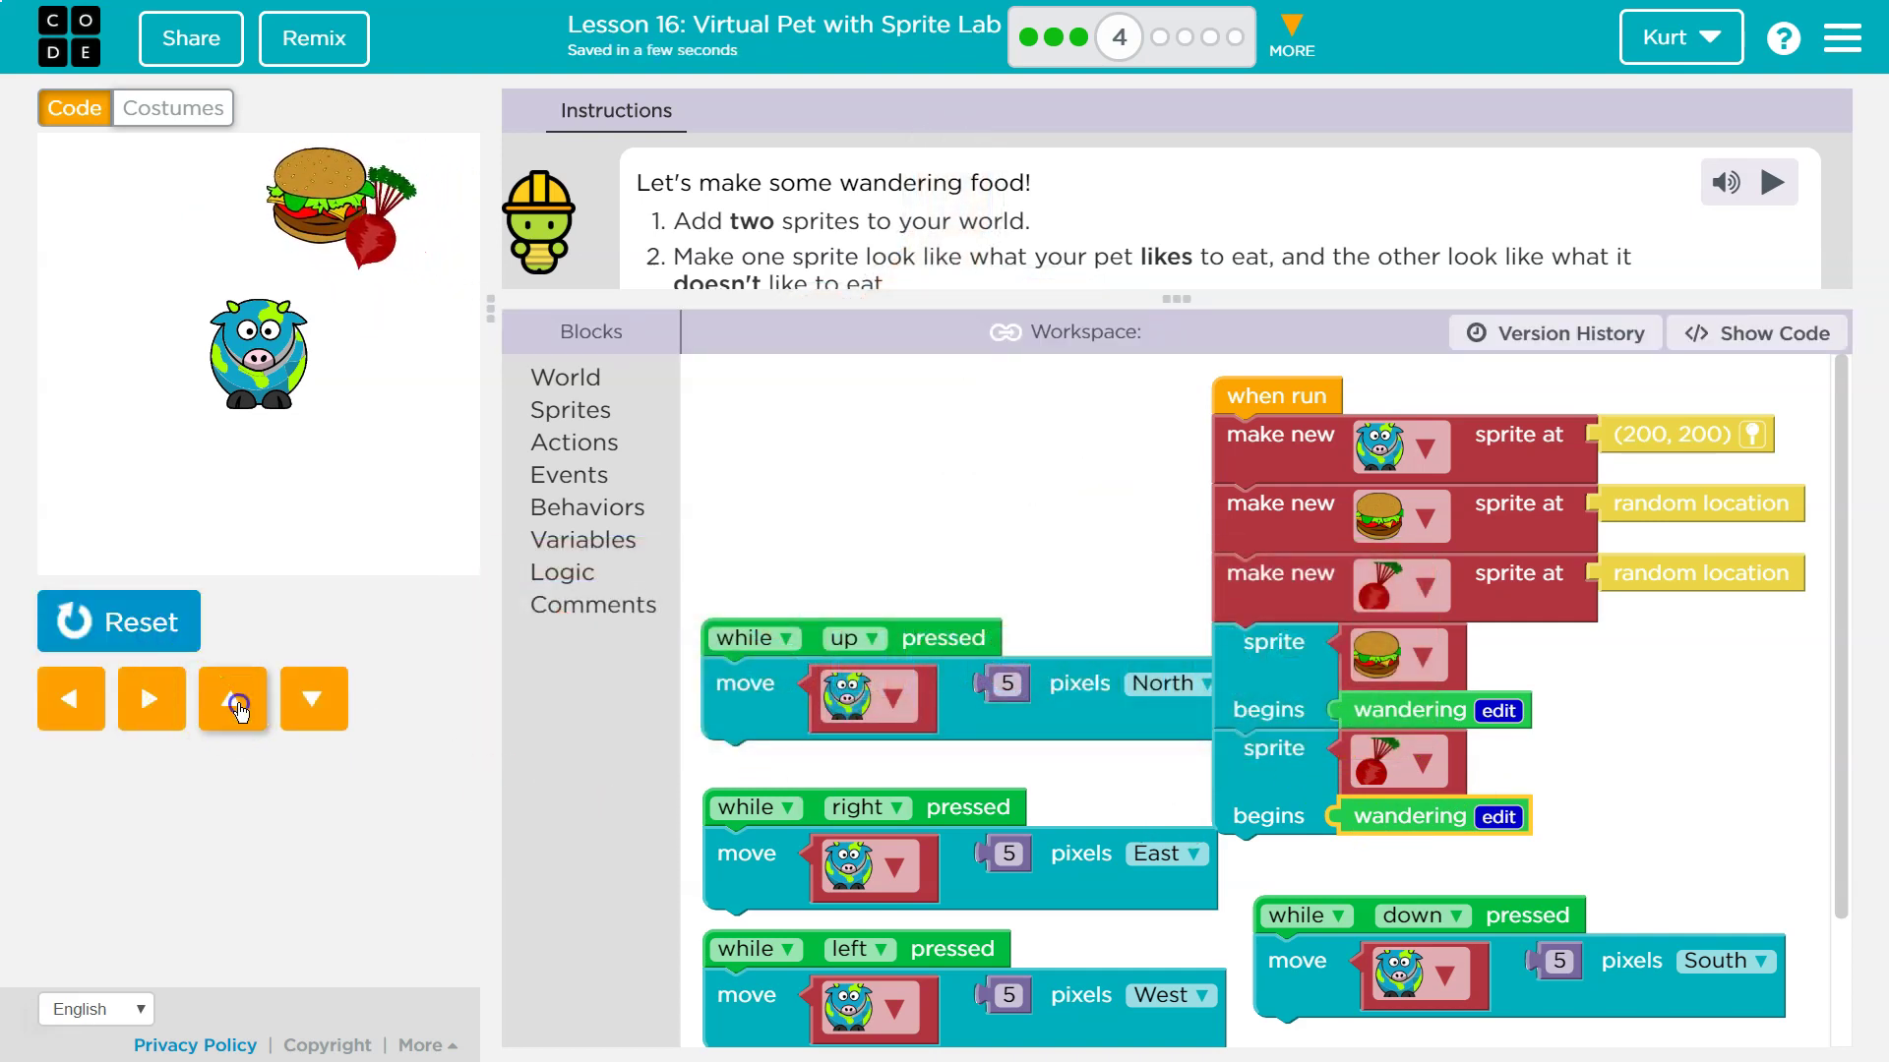
click(236, 706)
click(312, 699)
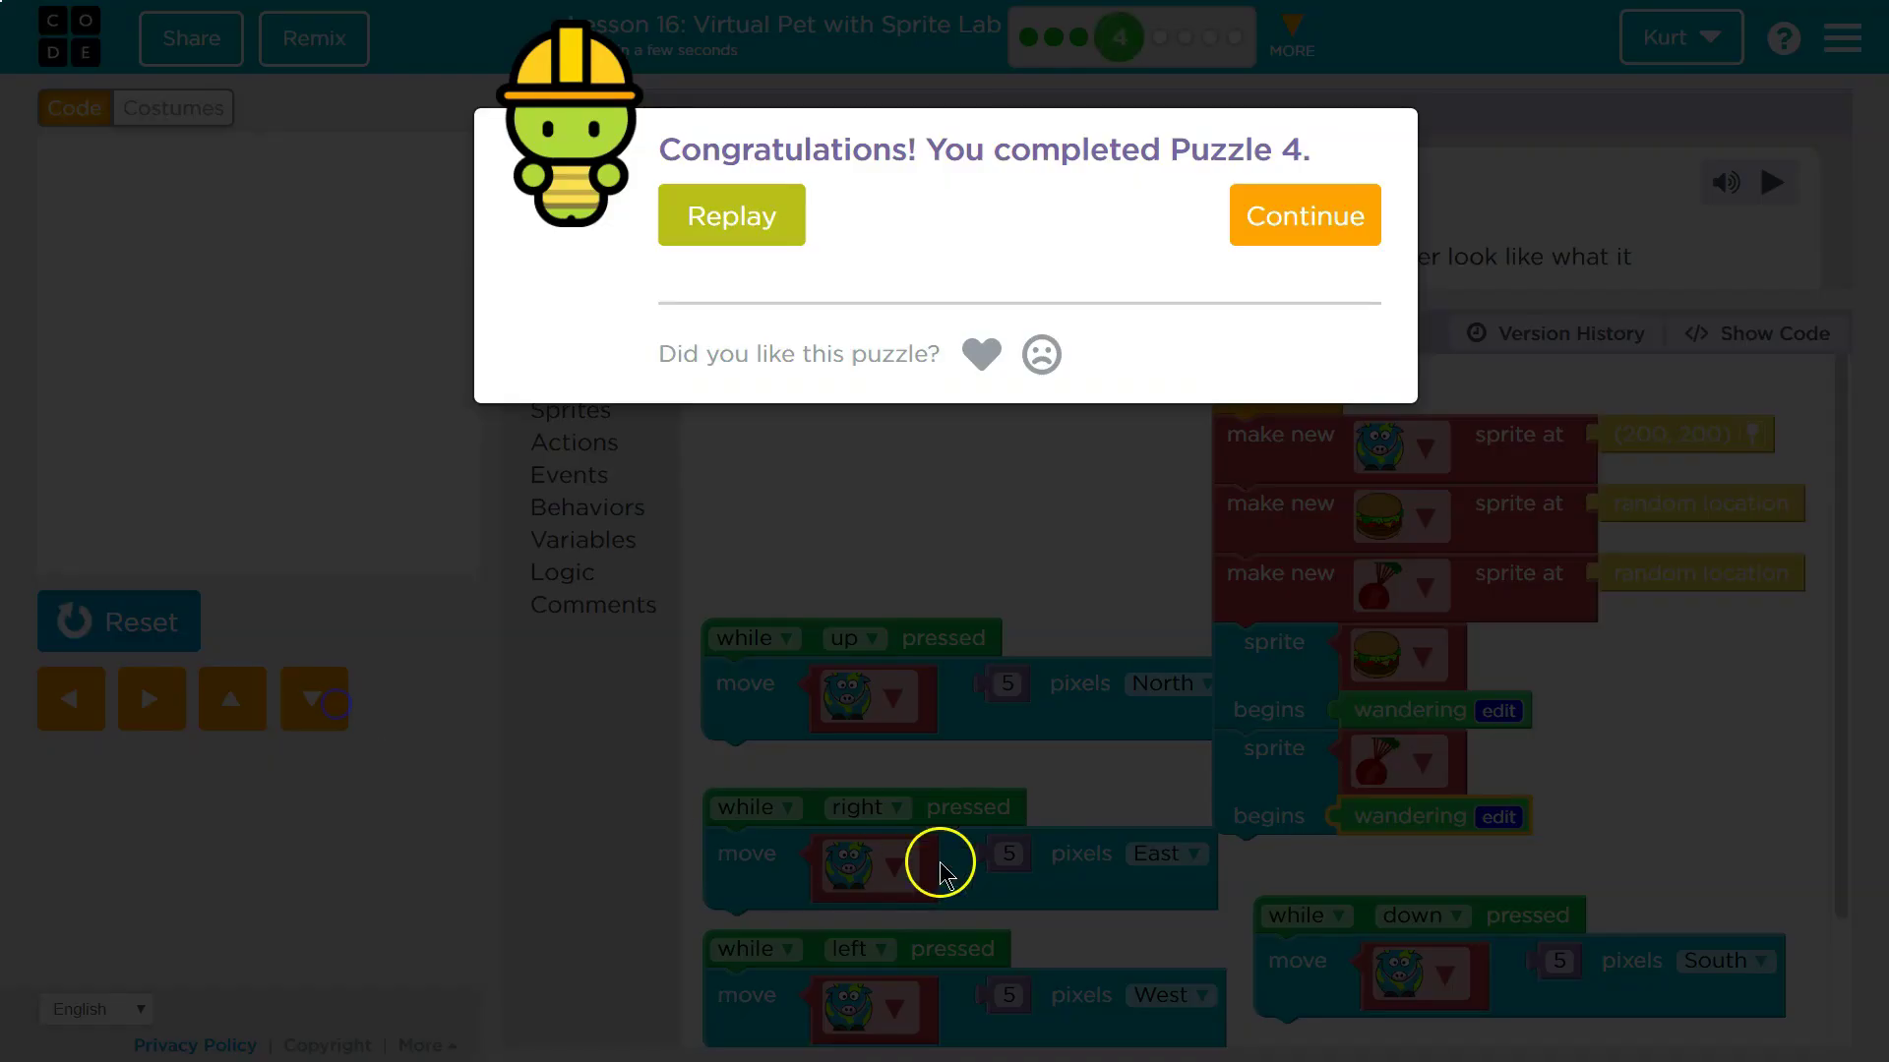